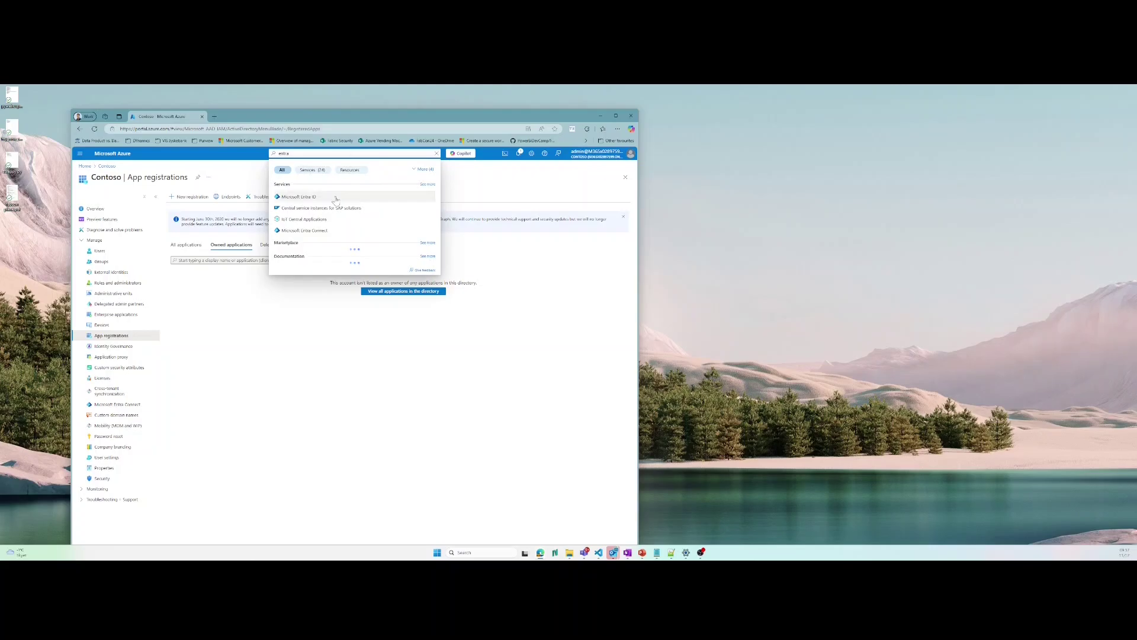
From the Contoso directory's App registrations list, start a new application registration.
{"action": "left_click", "coordinate": [337, 196]}
{"action": "left_click", "coordinate": [129, 339]}
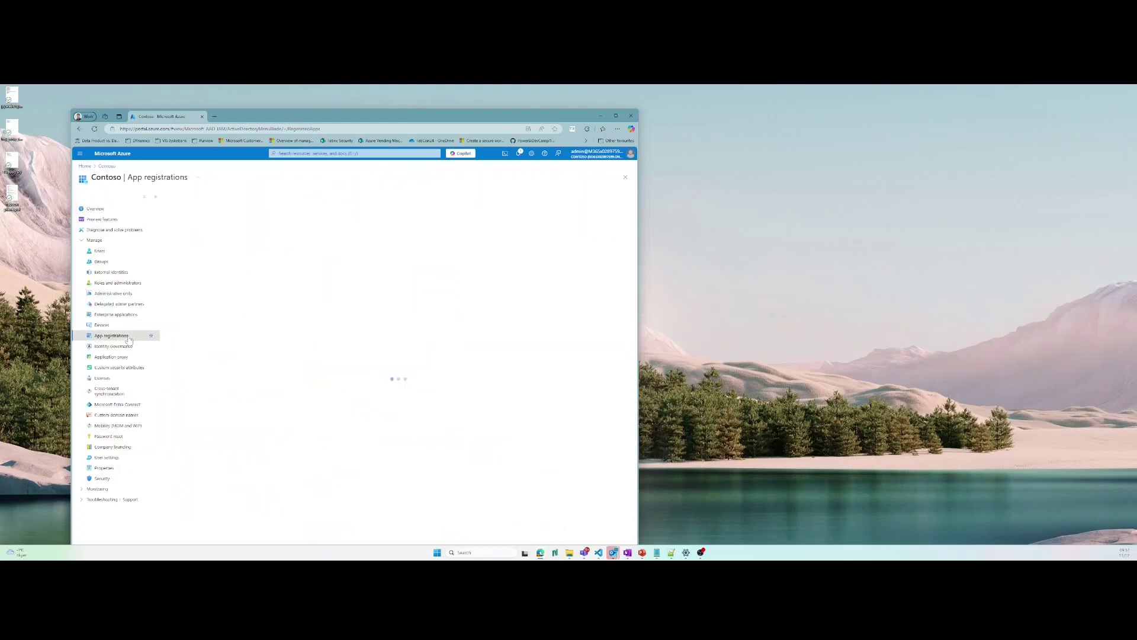
{"action": "left_click", "coordinate": [182, 197]}
Name the app 'graphqldemouser', keep single-tenant account type, and register it.
{"action": "left_click", "coordinate": [99, 222]}
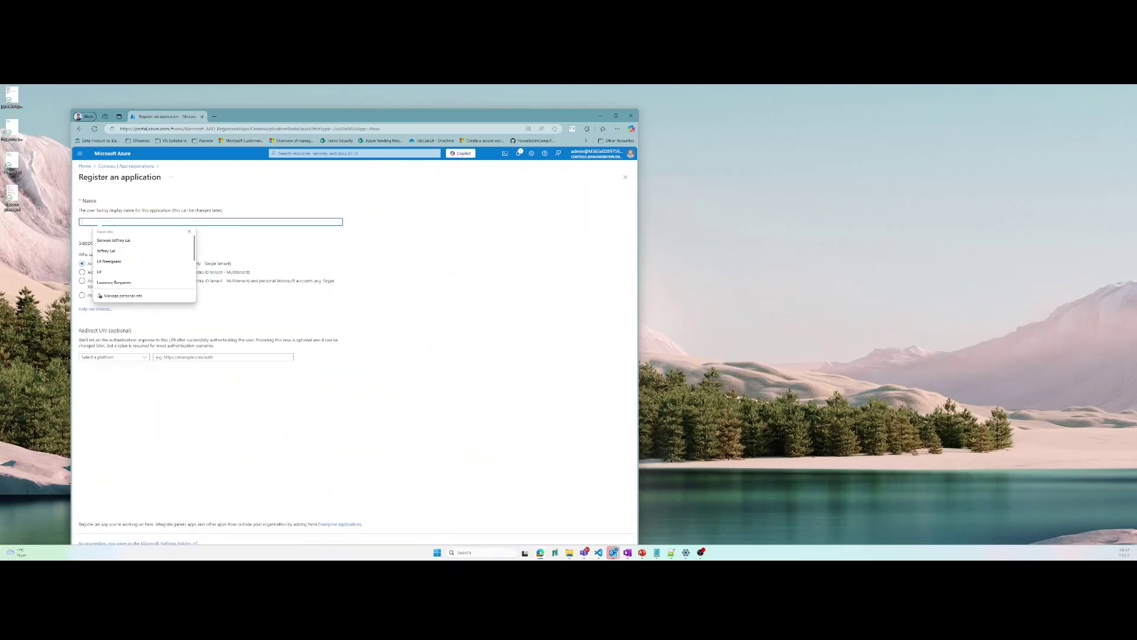
{"action": "type", "text": "graph py"}
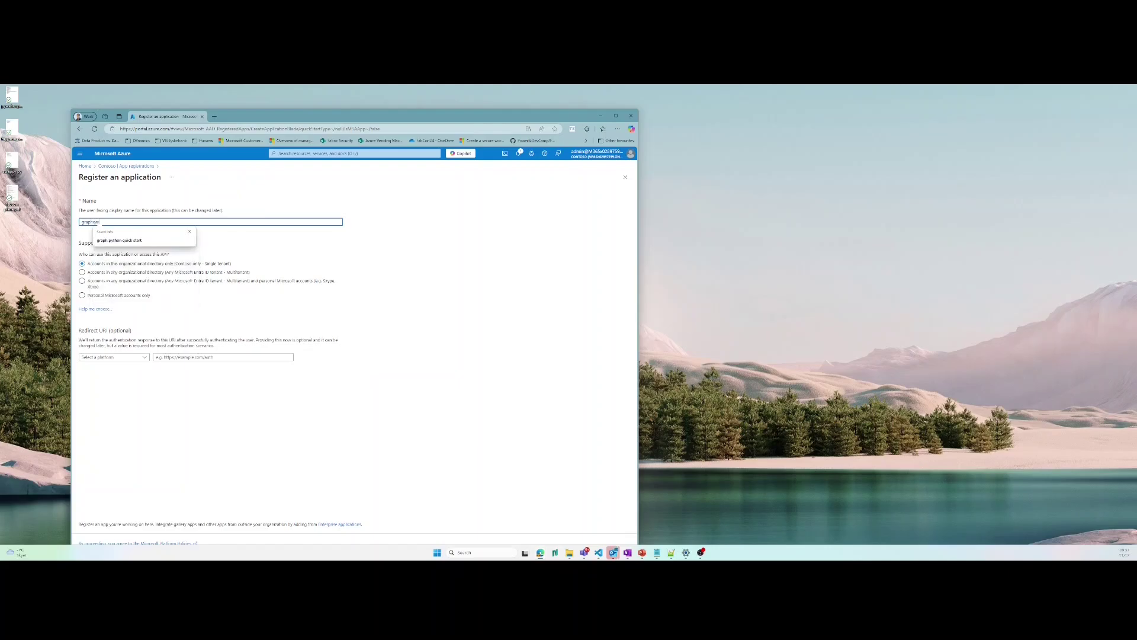
{"action": "key", "text": "BackSpace"}
{"action": "key", "text": "Down"}
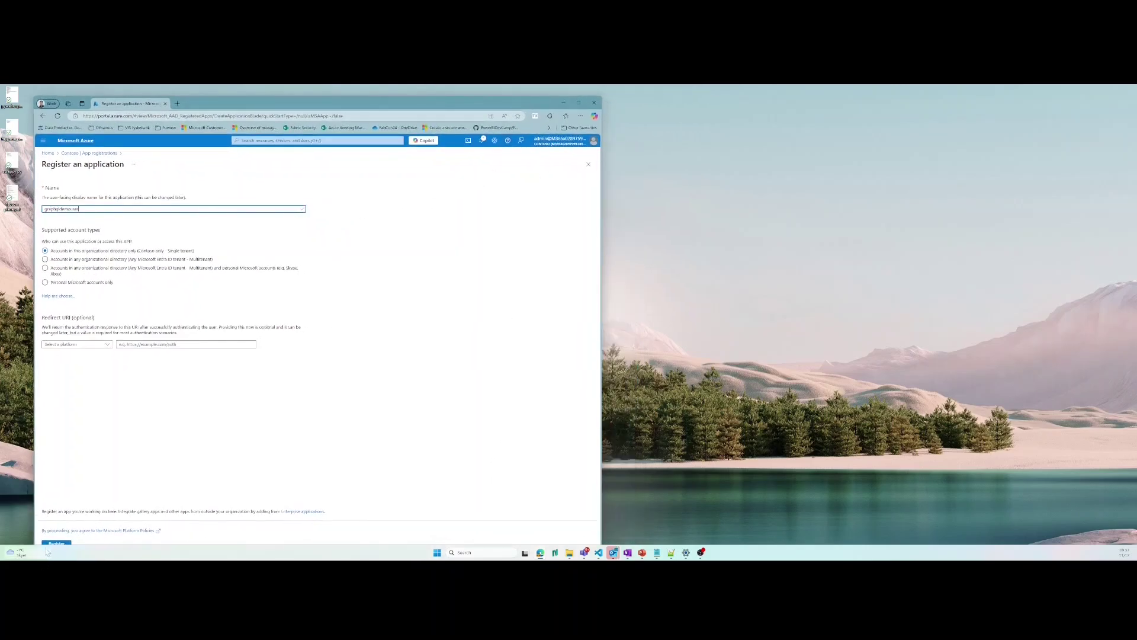
{"action": "left_click", "coordinate": [58, 543]}
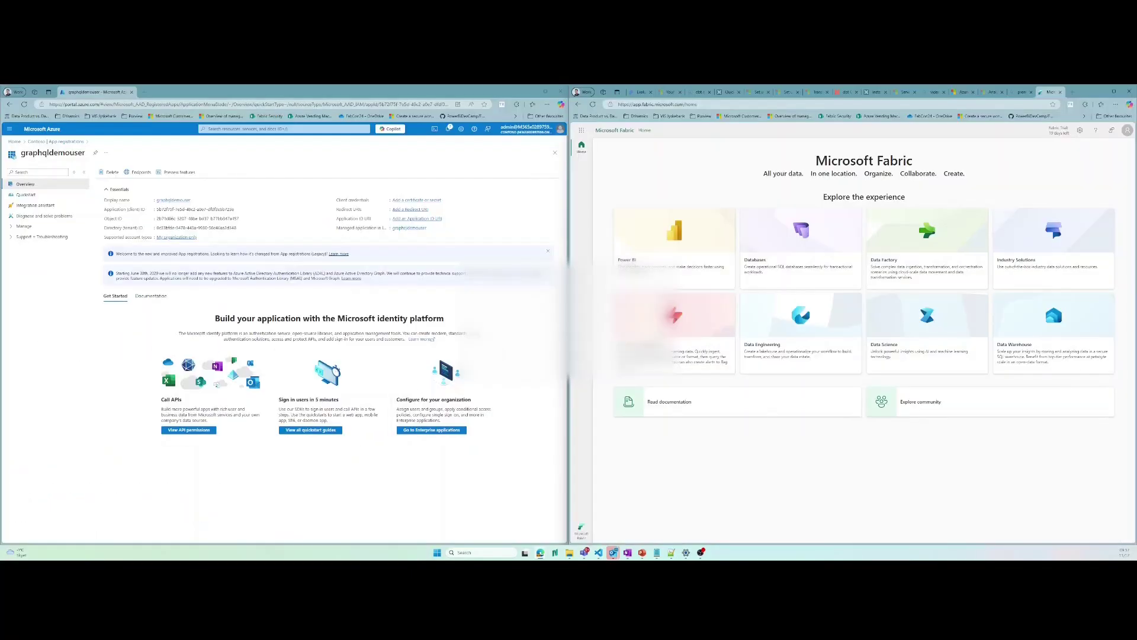
Grant graphqldemouser the delegated Power BI Service permission Item.Execute.All.
{"action": "left_click", "coordinate": [33, 227]}
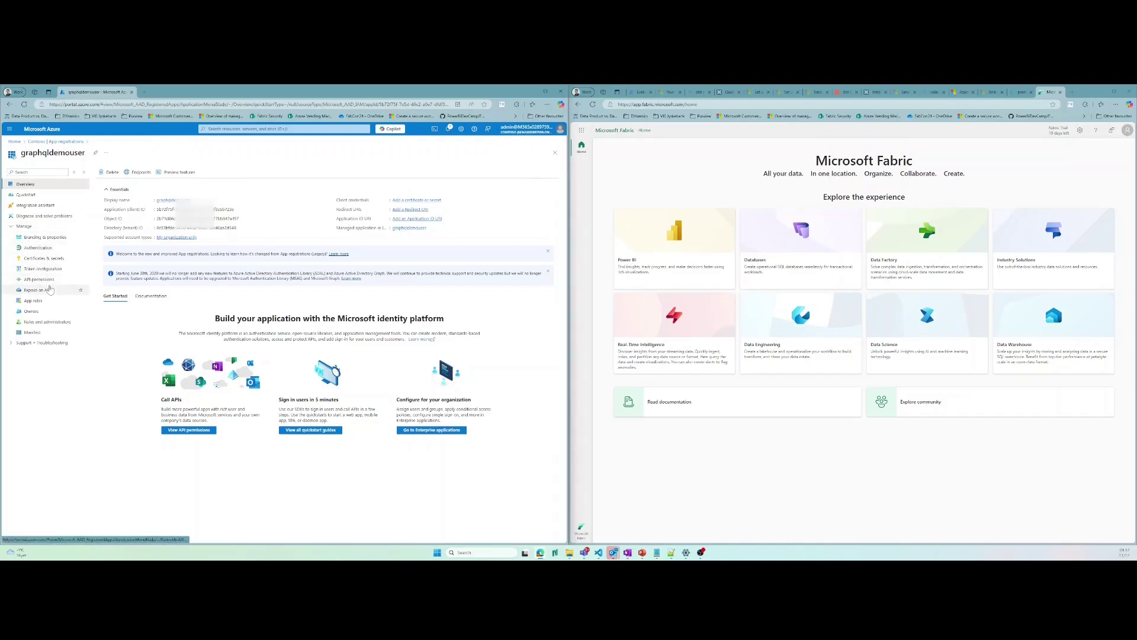
{"action": "left_click", "coordinate": [42, 279]}
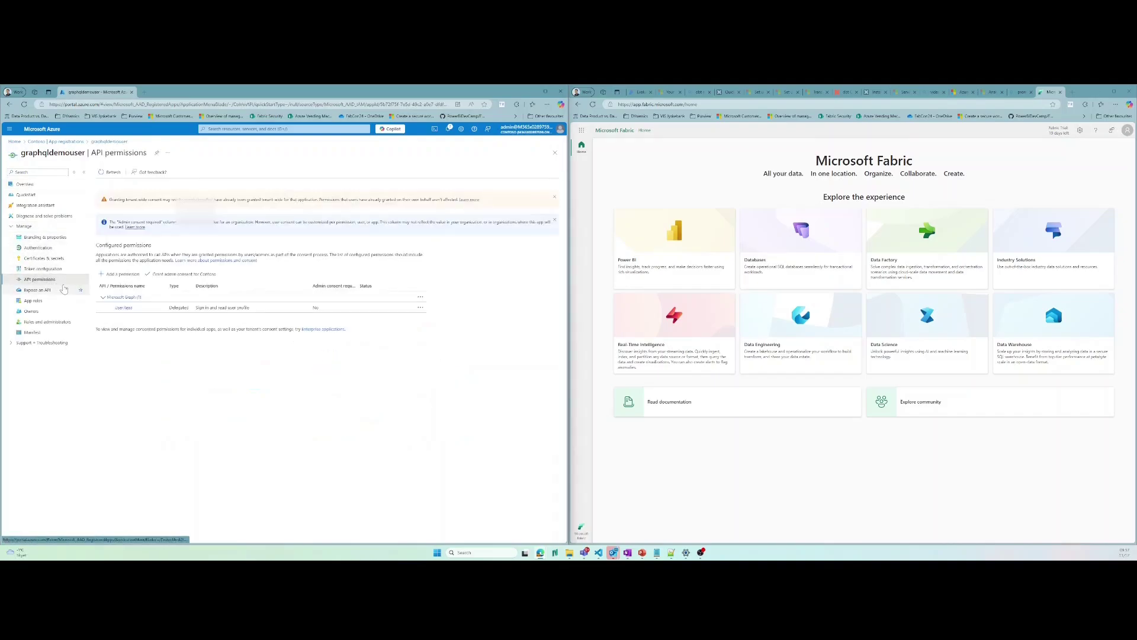
{"action": "left_click", "coordinate": [123, 274]}
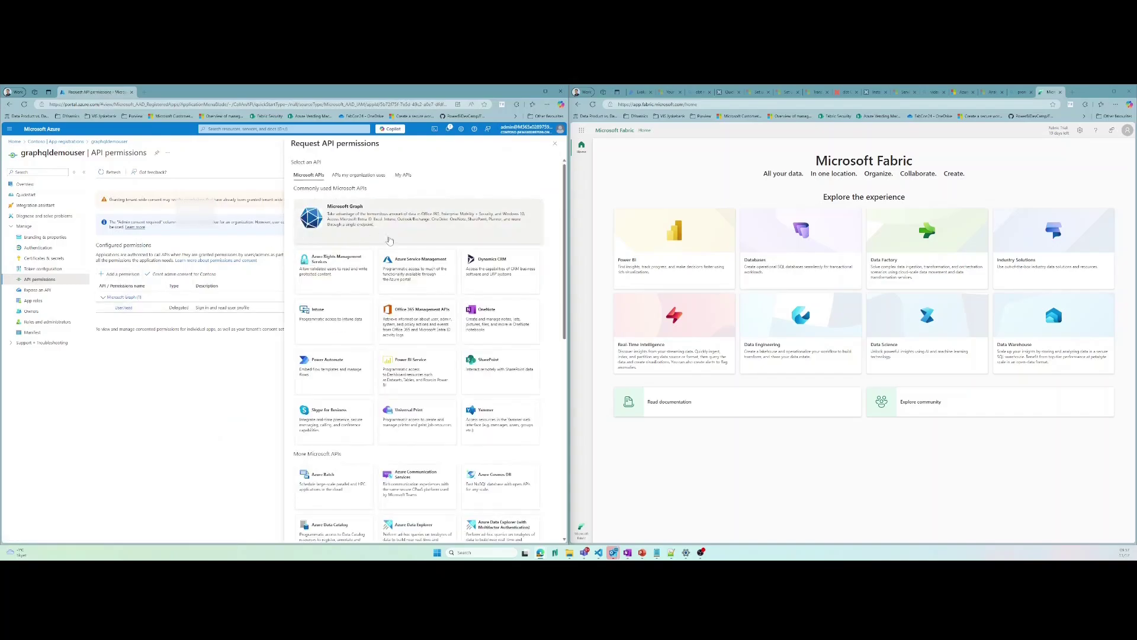
{"action": "left_click", "coordinate": [432, 379]}
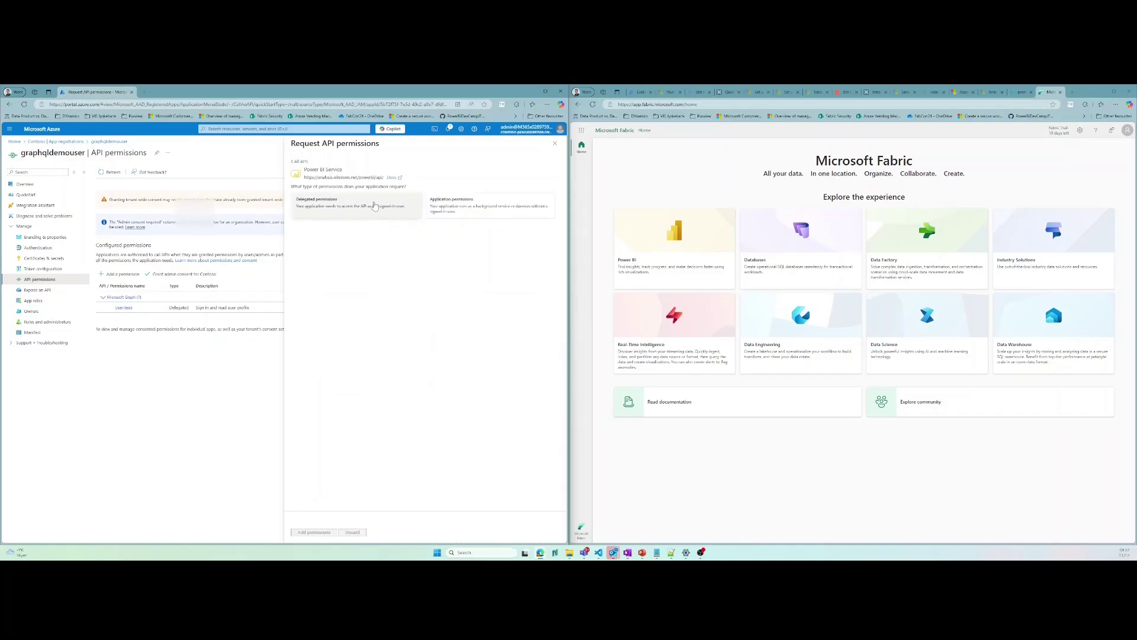
{"action": "left_click", "coordinate": [376, 206]}
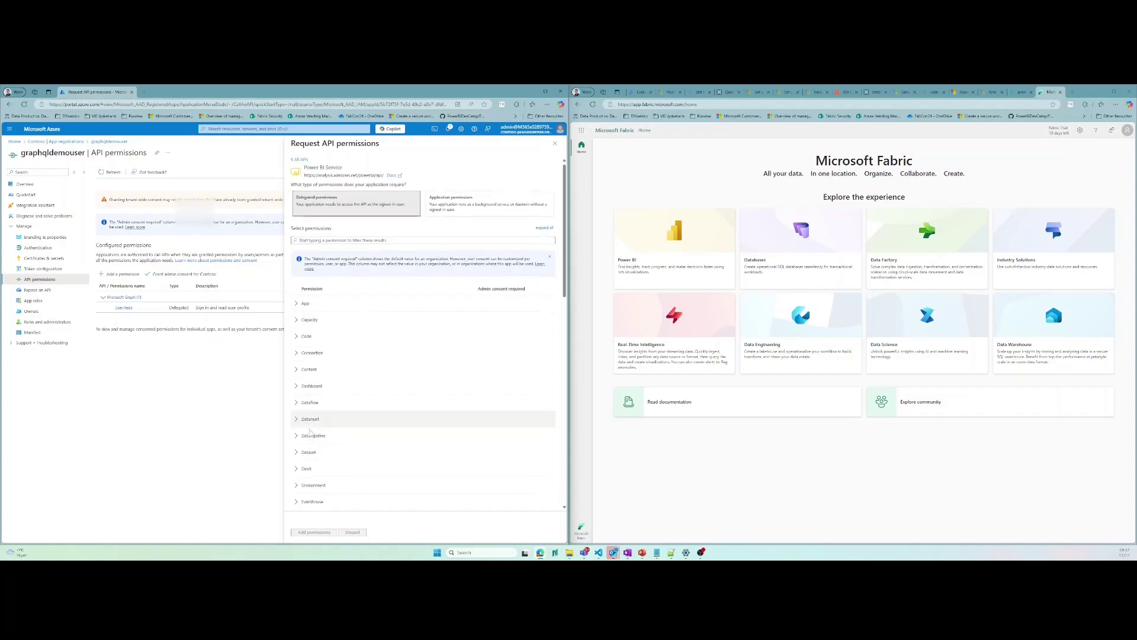
{"action": "scroll", "coordinate": [312, 450], "scroll_direction": "down", "scroll_amount": 2}
{"action": "scroll", "coordinate": [313, 454], "scroll_direction": "down", "scroll_amount": 4}
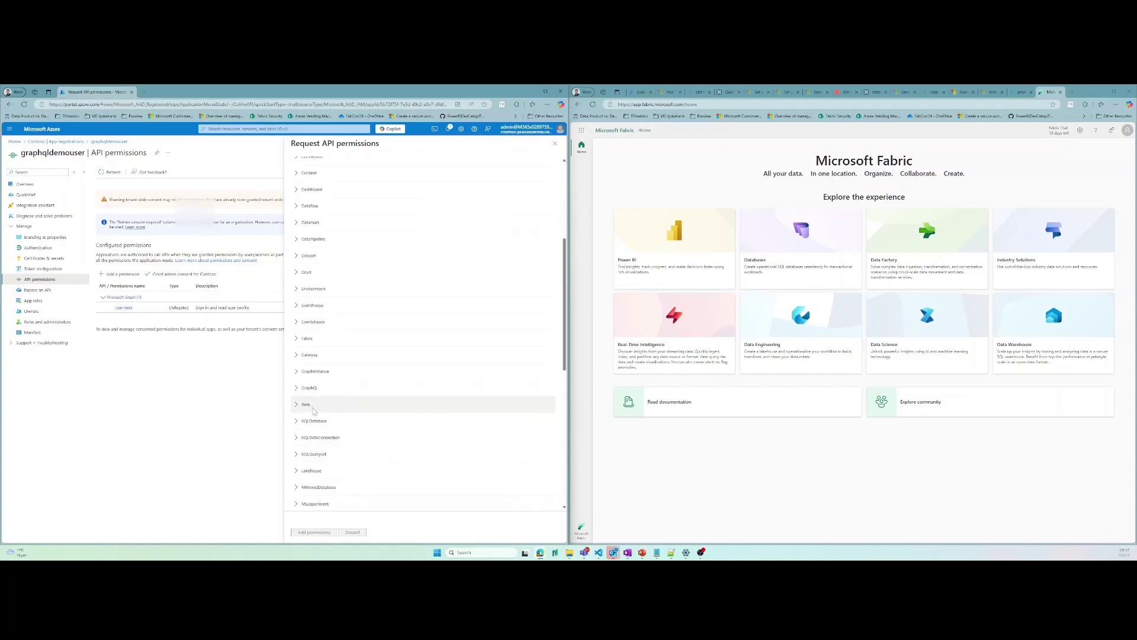
{"action": "left_click", "coordinate": [302, 404]}
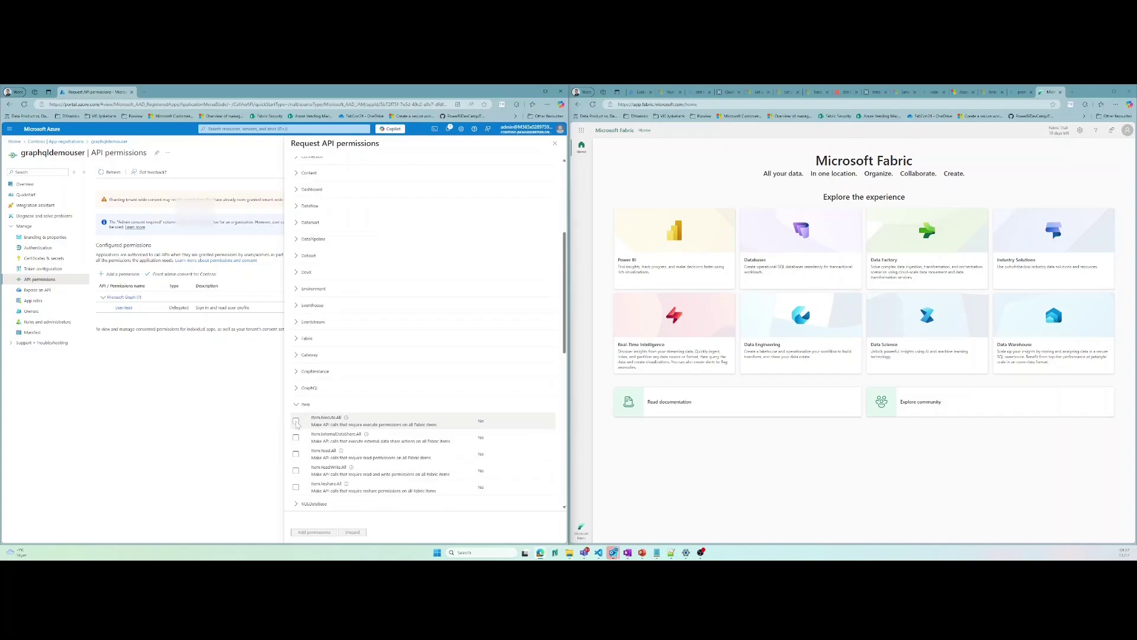
{"action": "left_click", "coordinate": [296, 421]}
{"action": "scroll", "coordinate": [327, 497], "scroll_direction": "down", "scroll_amount": 2}
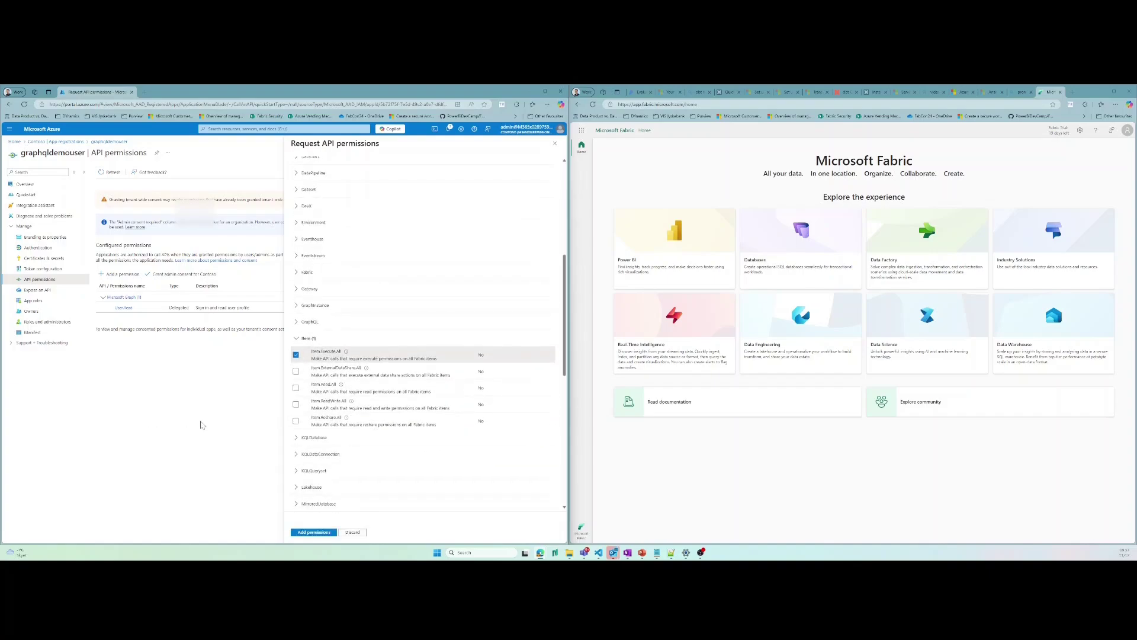
{"action": "left_click", "coordinate": [311, 532]}
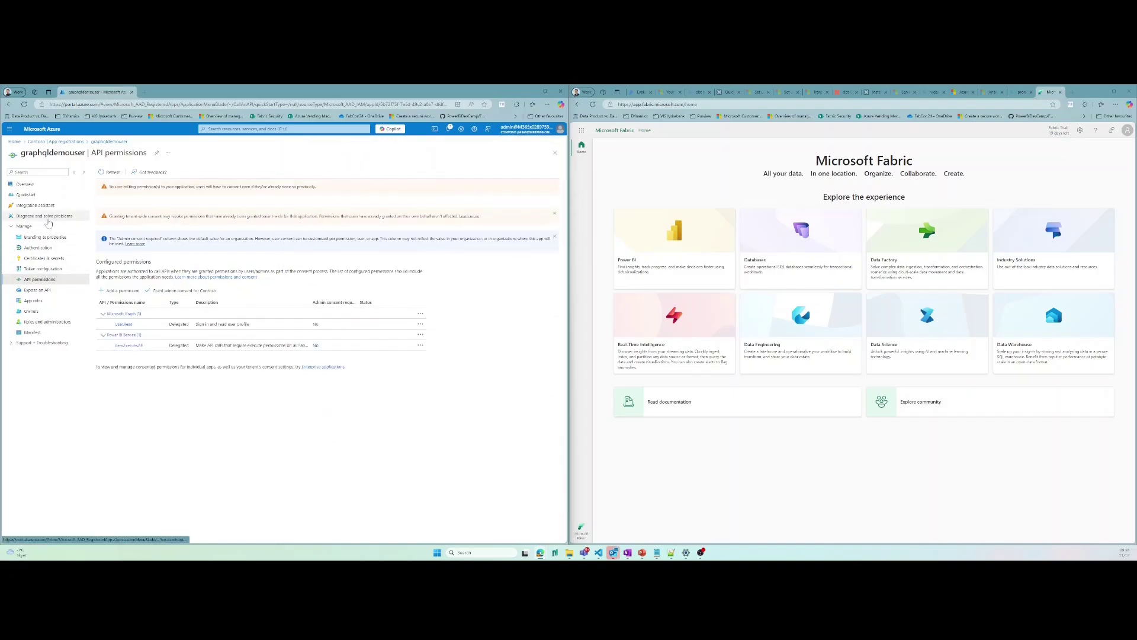
{"action": "left_click", "coordinate": [40, 185]}
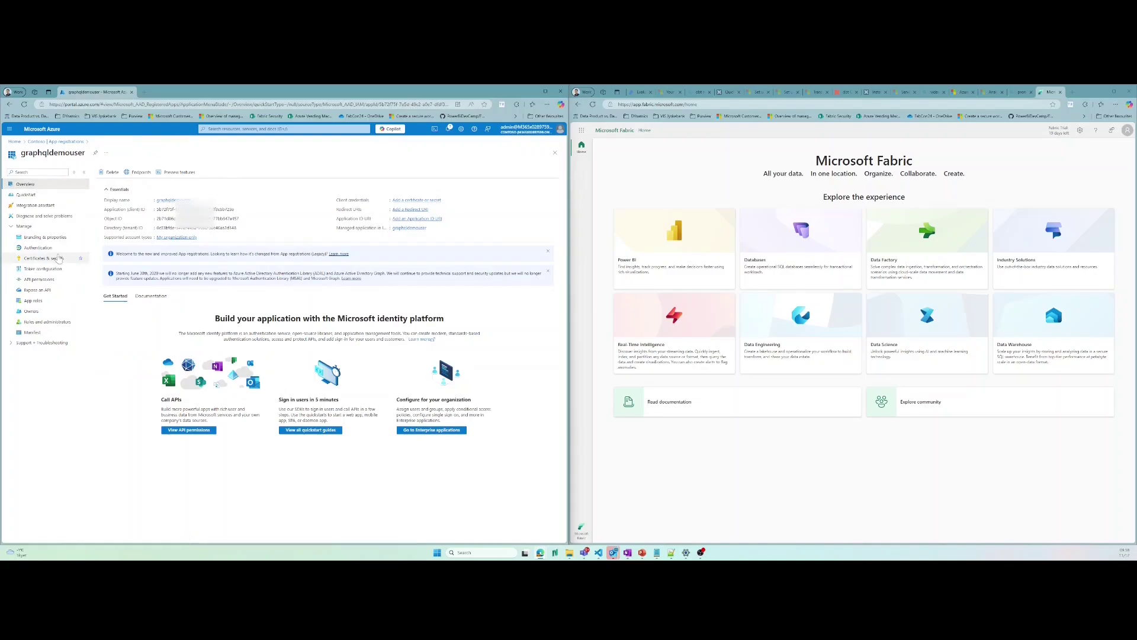
{"action": "left_click", "coordinate": [55, 248]}
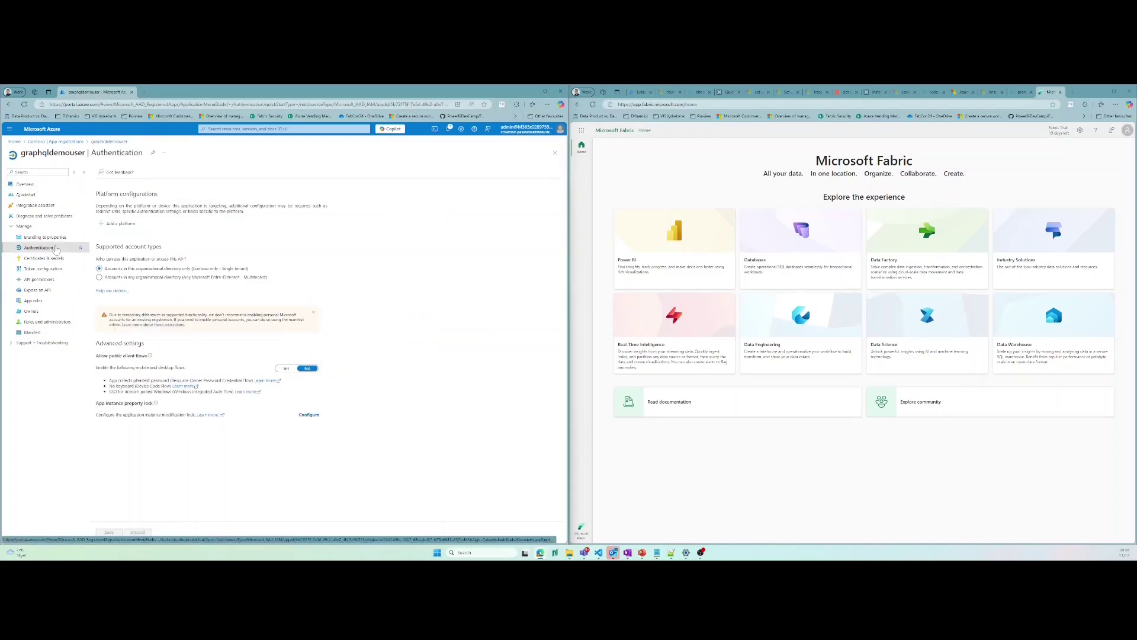
{"action": "left_click", "coordinate": [121, 224]}
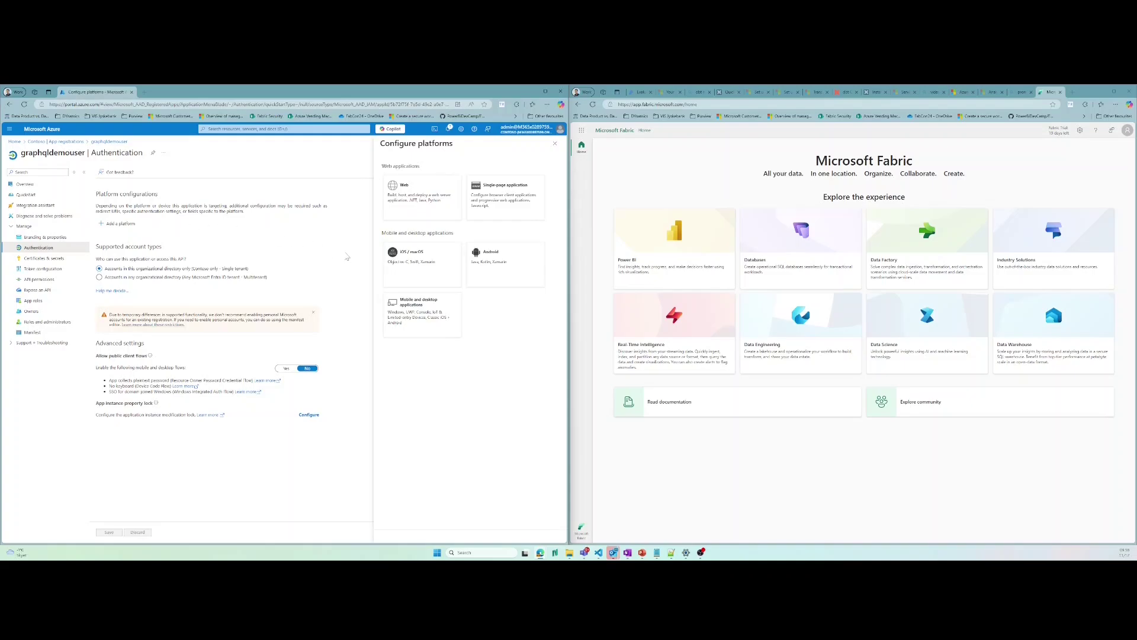
{"action": "left_click", "coordinate": [513, 196]}
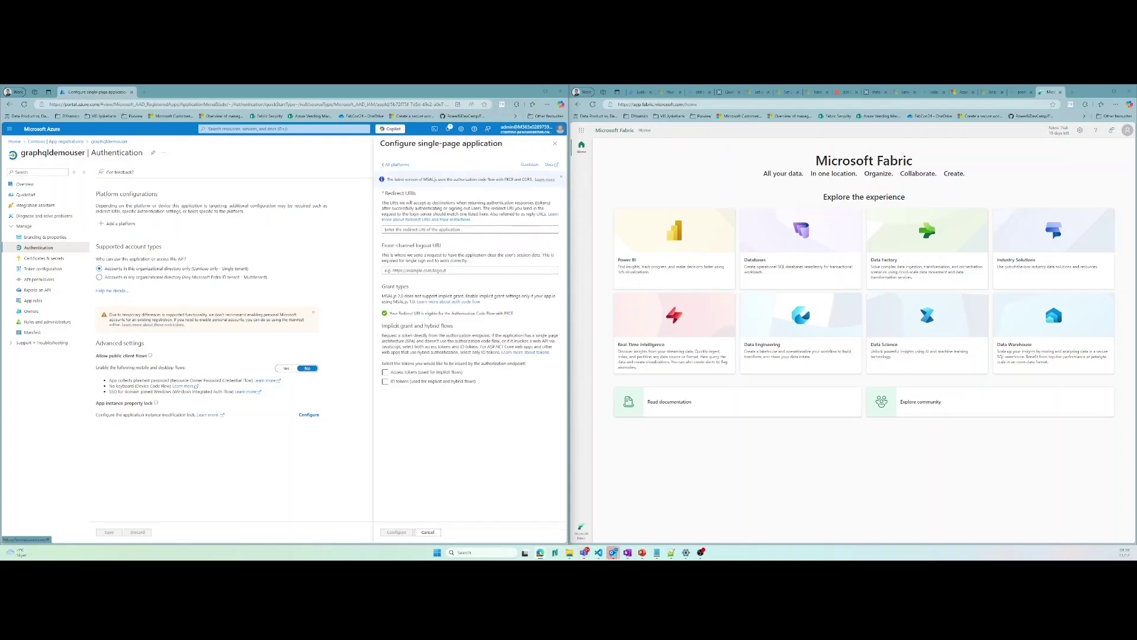
{"action": "left_click", "coordinate": [391, 230]}
{"action": "type", "text": "http://localhost:3000"}
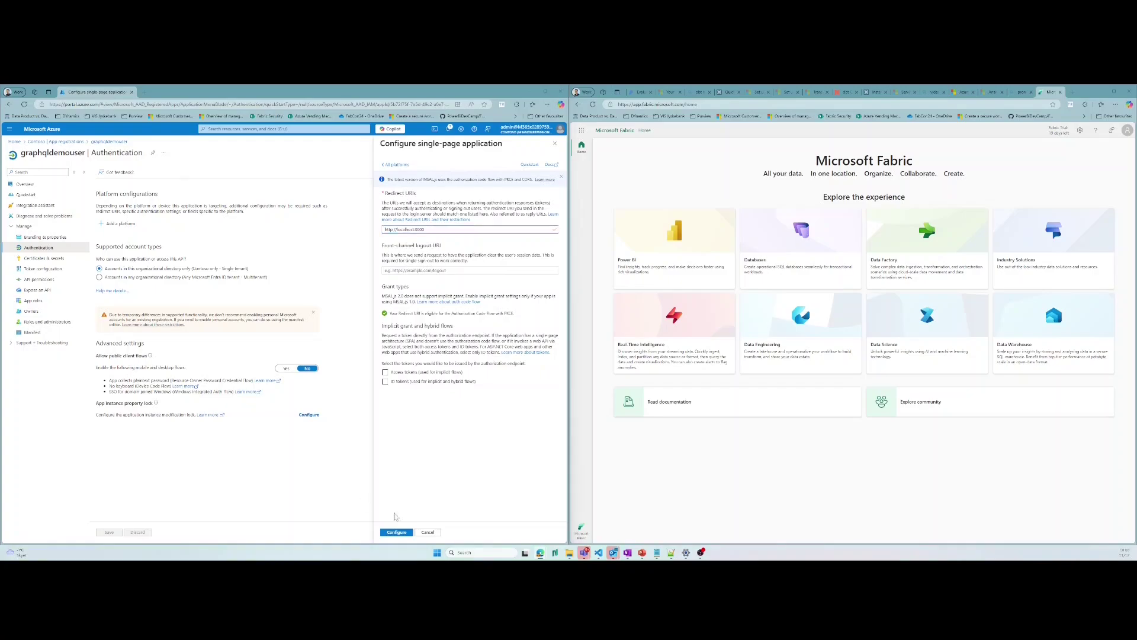
{"action": "left_click", "coordinate": [397, 532]}
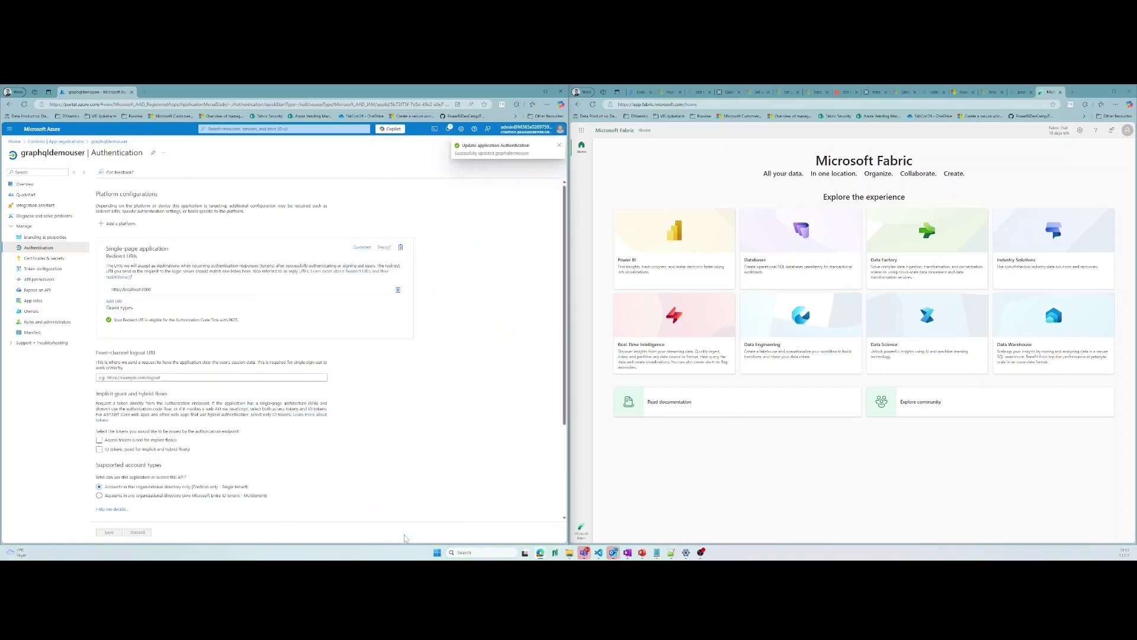
Set Allow public client flows to Yes and save the authentication settings.
{"action": "scroll", "coordinate": [169, 359], "scroll_direction": "down", "scroll_amount": 3}
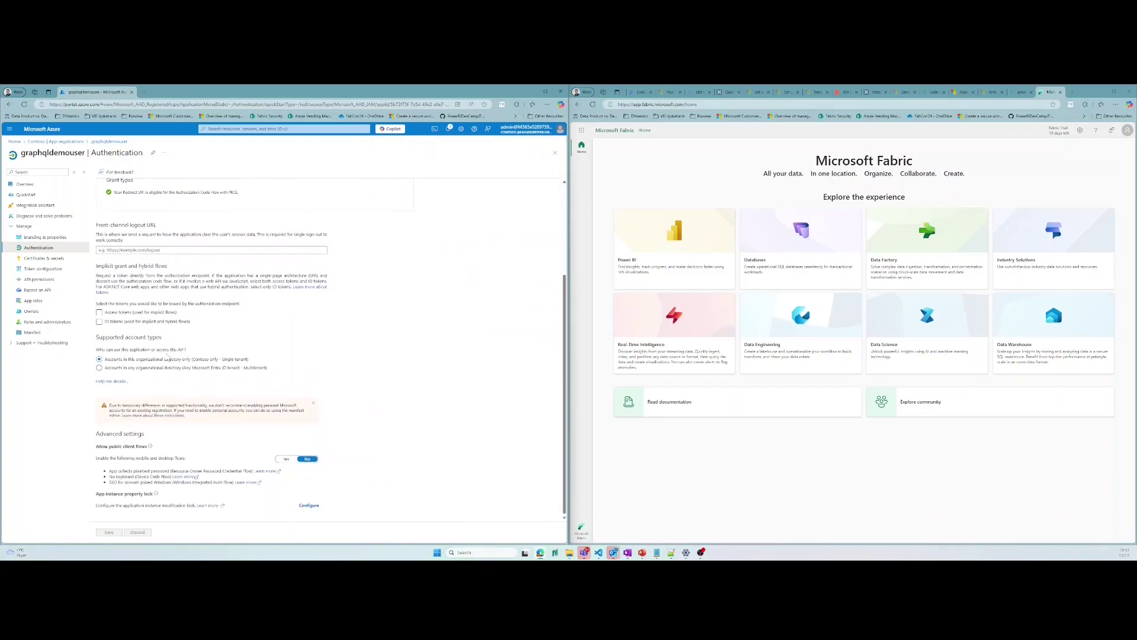
{"action": "left_click", "coordinate": [287, 460]}
{"action": "left_click", "coordinate": [107, 532]}
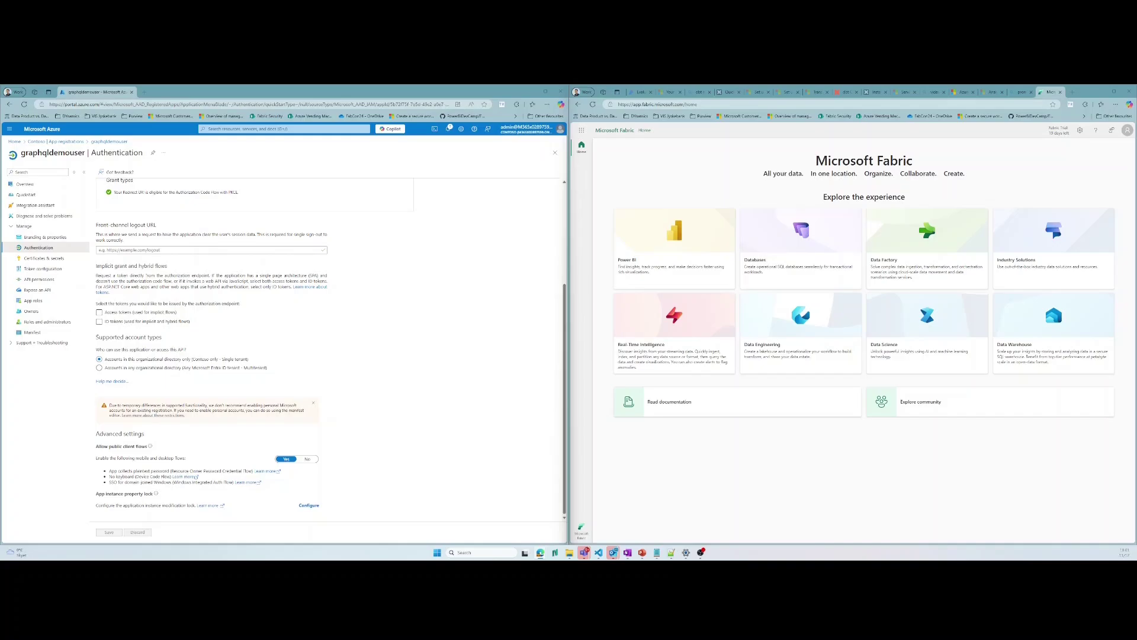
Create a client secret with description 'test' and copy its value.
{"action": "left_click", "coordinate": [53, 261]}
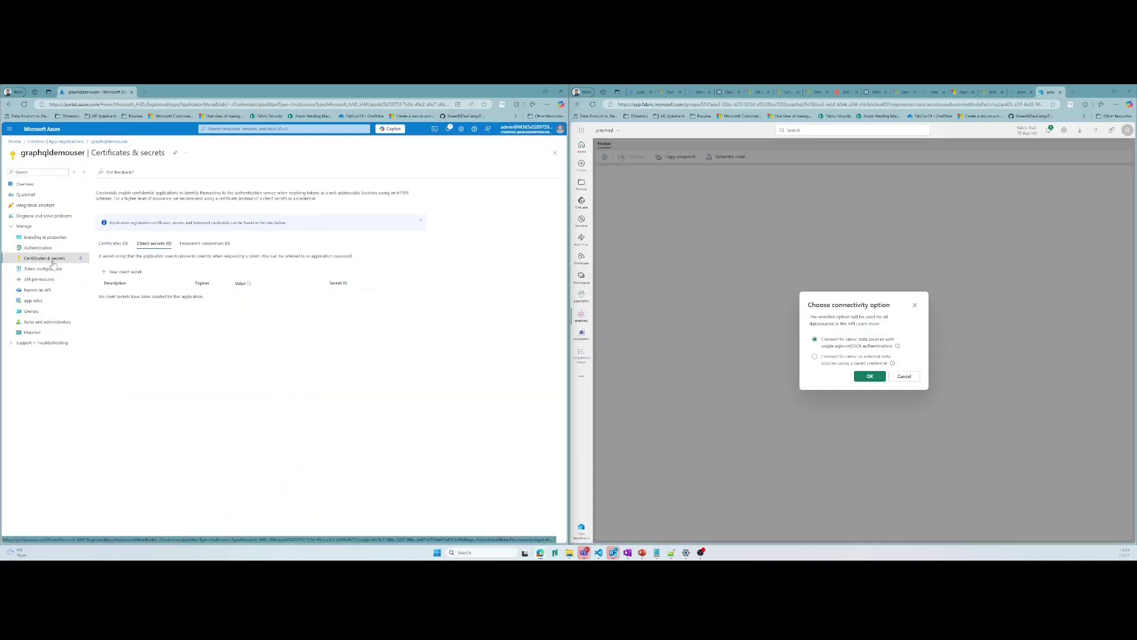
{"action": "left_click", "coordinate": [123, 271]}
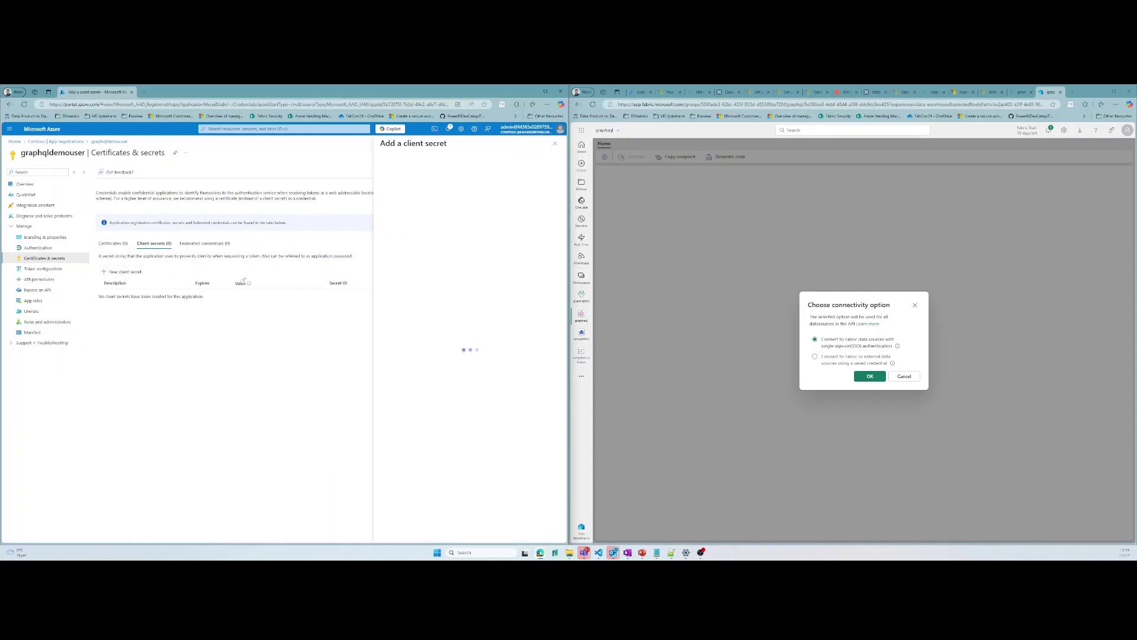
{"action": "type", "text": "test"}
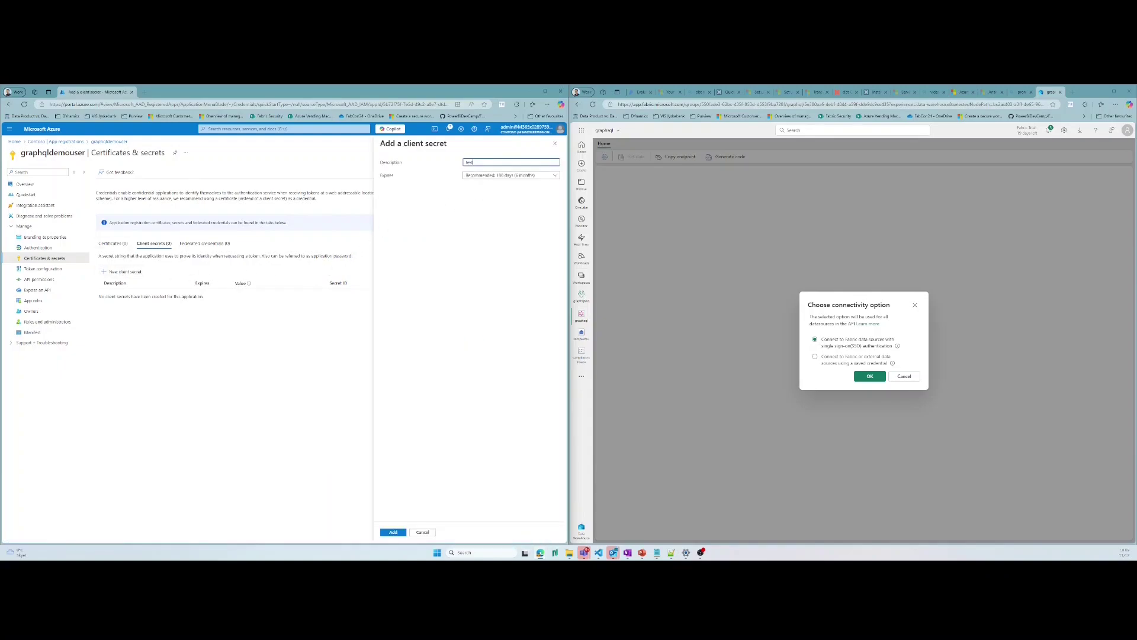
{"action": "left_click", "coordinate": [394, 532]}
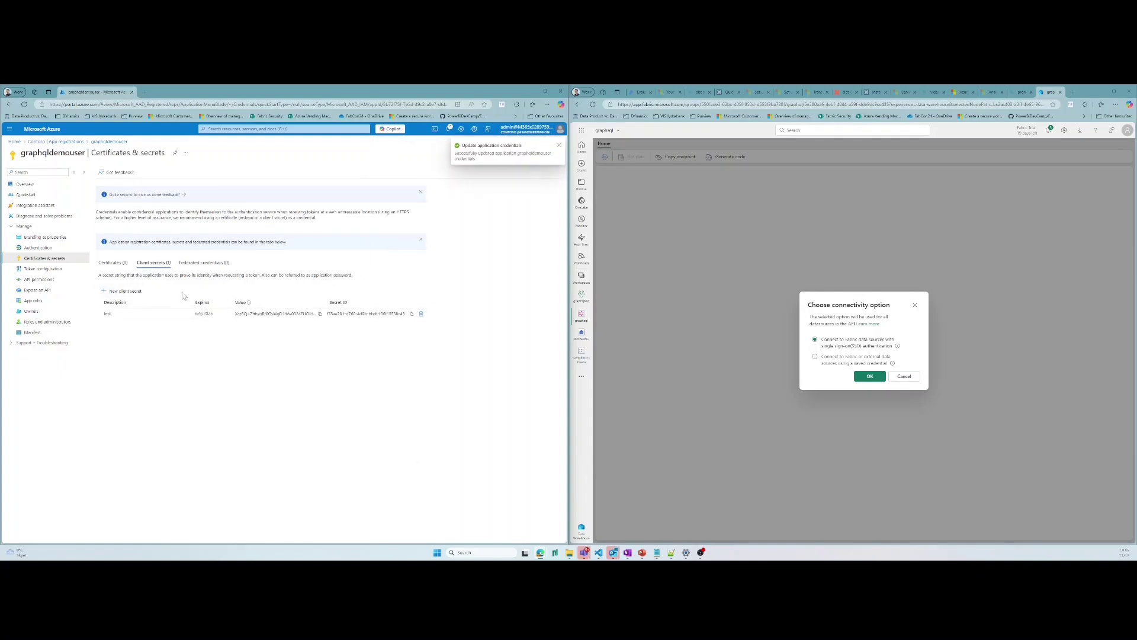
{"action": "left_click", "coordinate": [320, 314]}
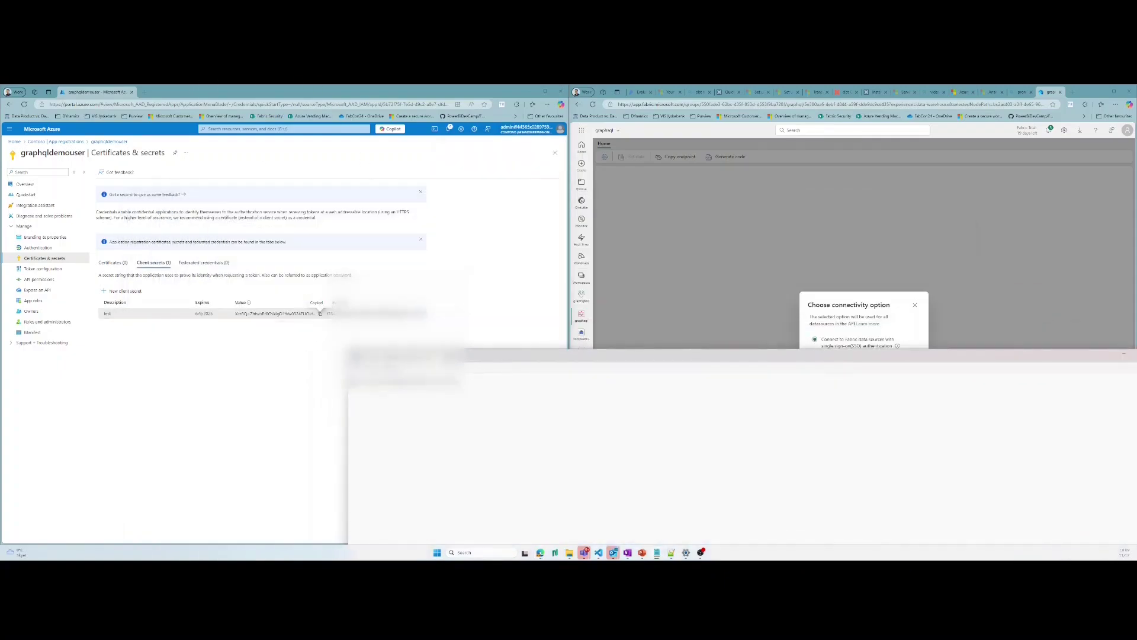
Paste the secret value and secret ID into Notepad, labelling the value line 'value:'.
{"action": "key", "text": "ctrl+v"}
{"action": "left_click", "coordinate": [411, 313]}
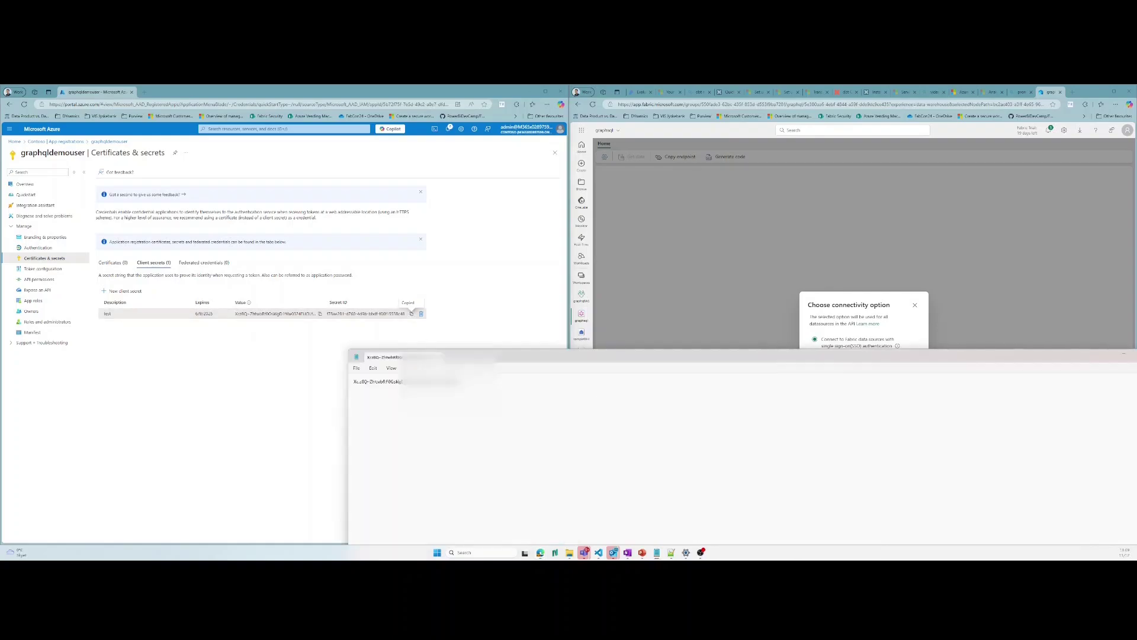
{"action": "key", "text": "Return"}
{"action": "key", "text": "ctrl+v"}
{"action": "key", "text": "ctrl+a"}
{"action": "key", "text": "ctrl+Home"}
{"action": "type", "text": "value:"}
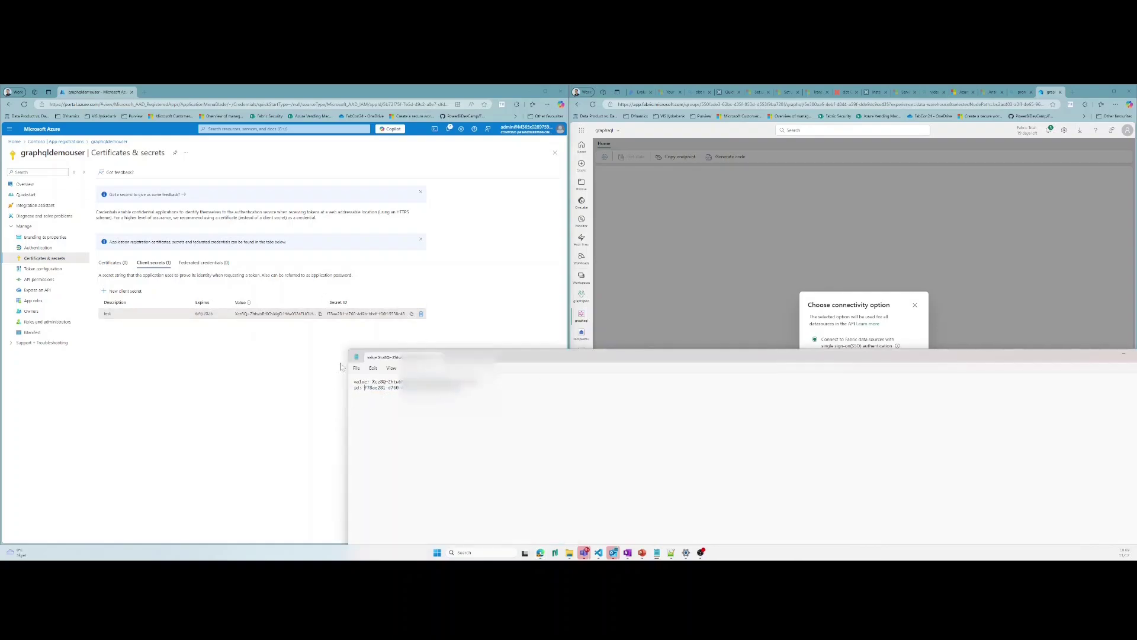
Add a top line 'App client id:' with the app's client ID from the Overview page.
{"action": "left_click", "coordinate": [25, 184]}
{"action": "key", "text": "alt+Tab"}
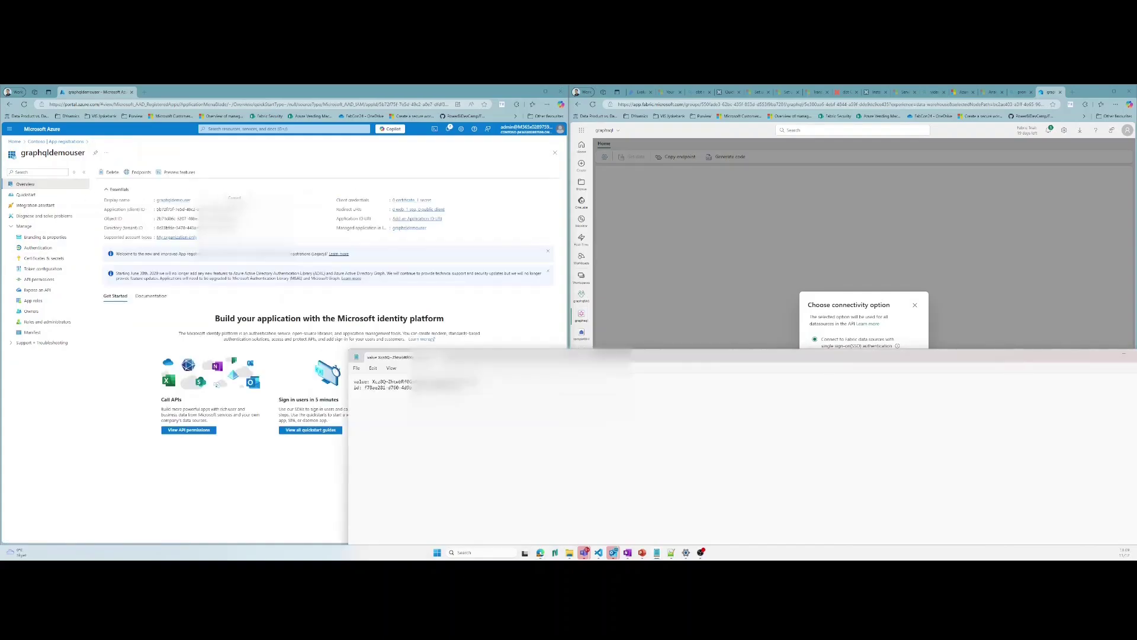
{"action": "key", "text": "Return"}
{"action": "type", "text": "App id:"}
{"action": "key", "text": "ctrl+v"}
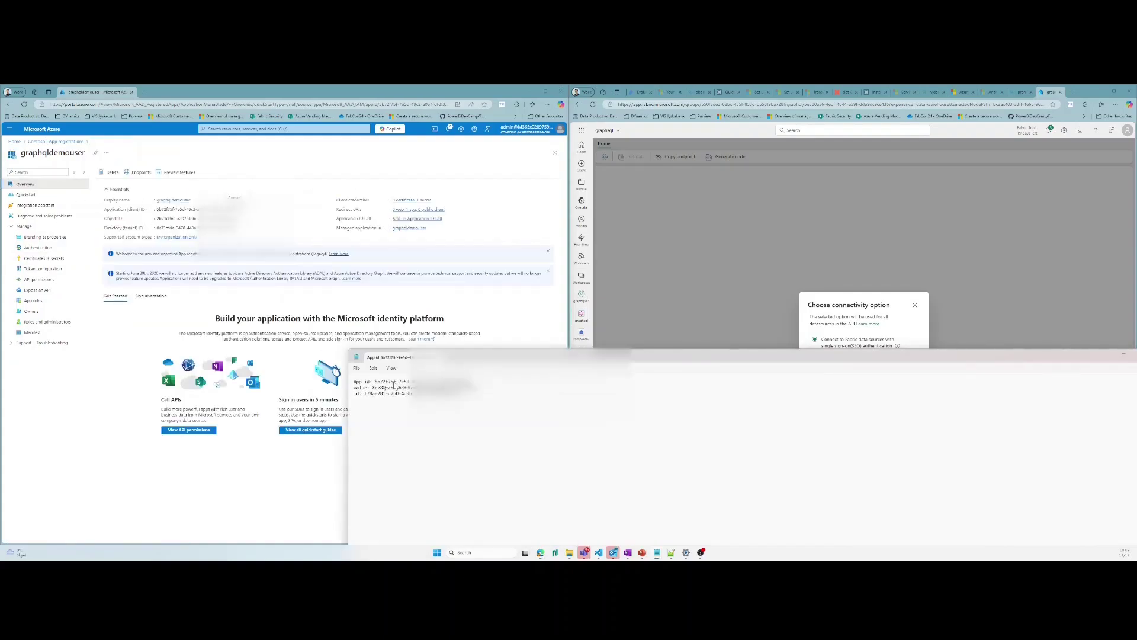
{"action": "left_click", "coordinate": [366, 381]}
{"action": "type", "text": "client"}
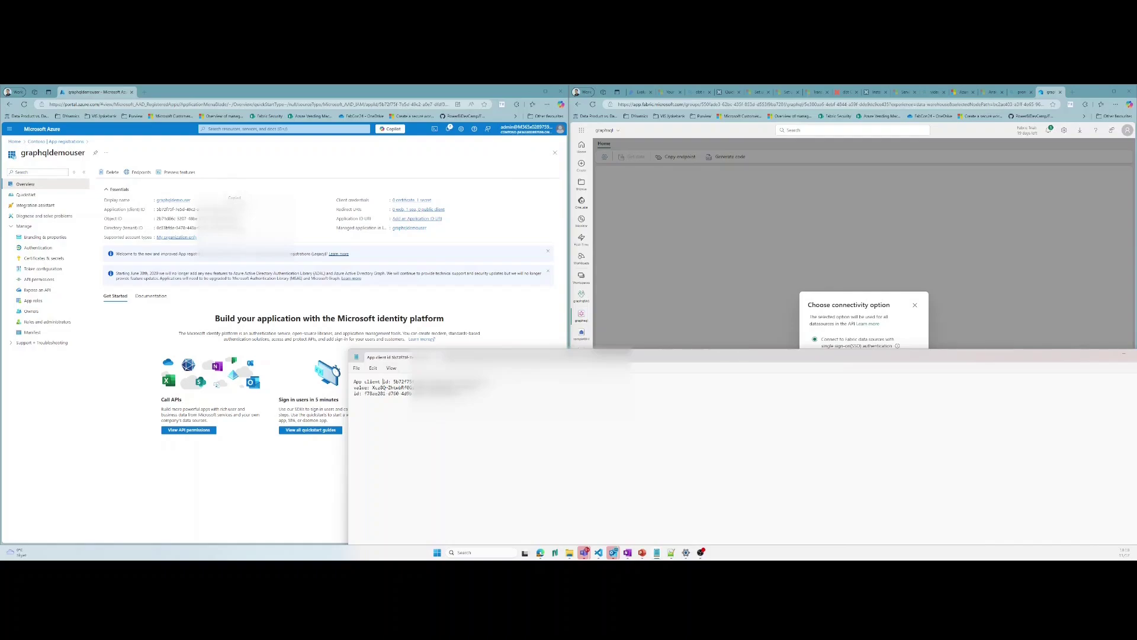
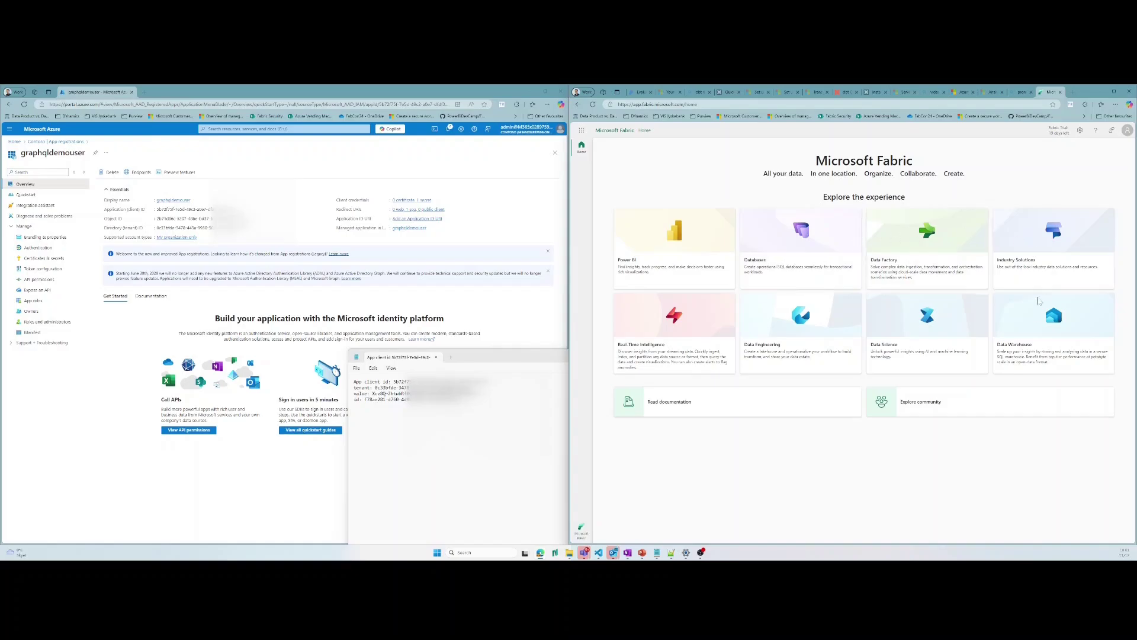
Choose the Data Warehouse card on the Fabric Home page.
{"action": "left_click", "coordinate": [1047, 313]}
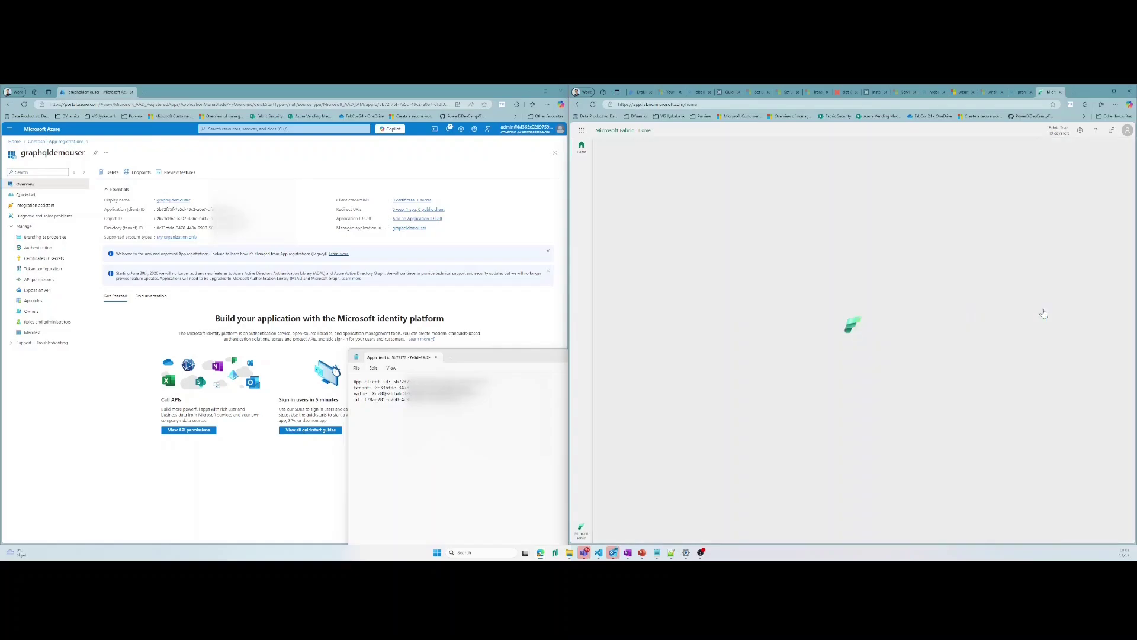
Create a new workspace named graphqlWS.
{"action": "left_click", "coordinate": [581, 276]}
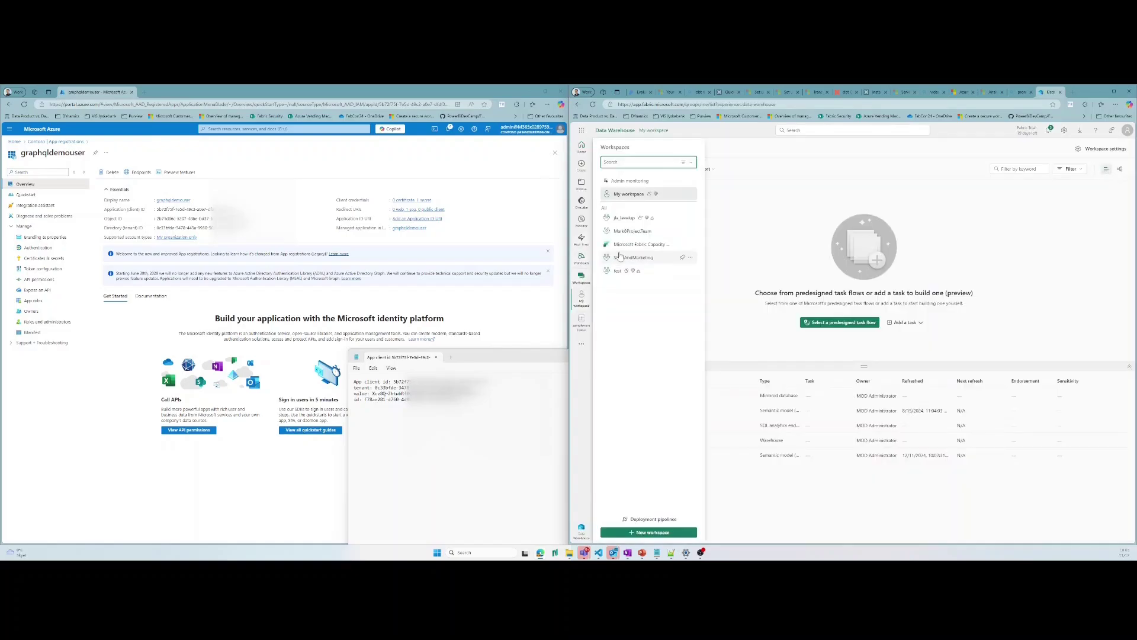
{"action": "left_click", "coordinate": [631, 532]}
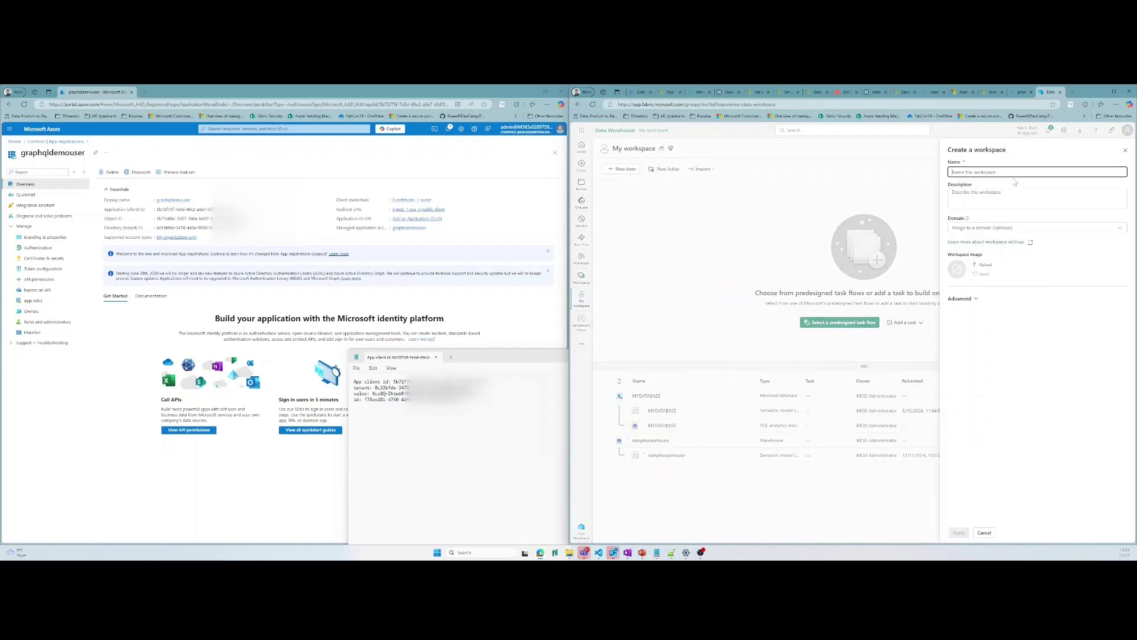
{"action": "type", "text": "graphqlWS"}
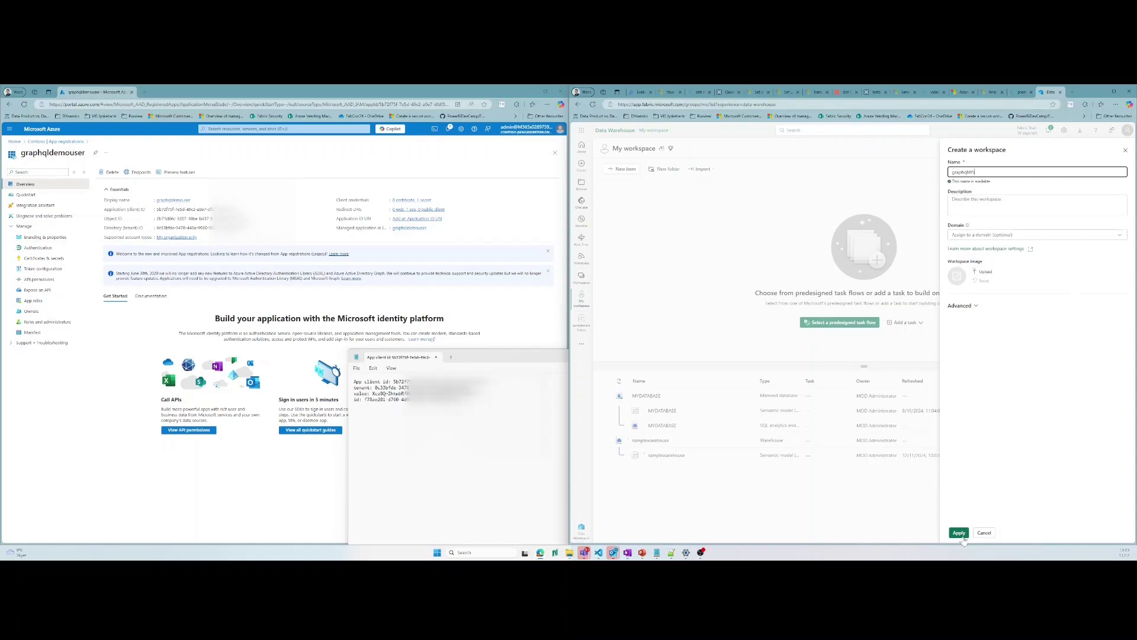
{"action": "left_click", "coordinate": [958, 532]}
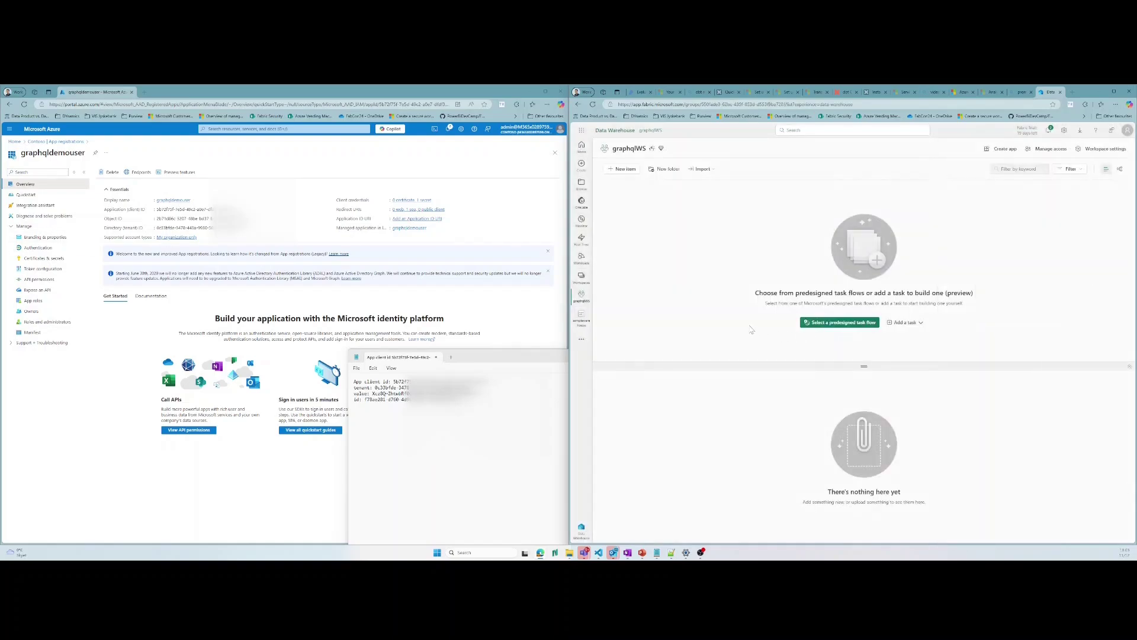
Add a new Warehouse item named sampleWH to graphqlWS.
{"action": "left_click", "coordinate": [623, 170]}
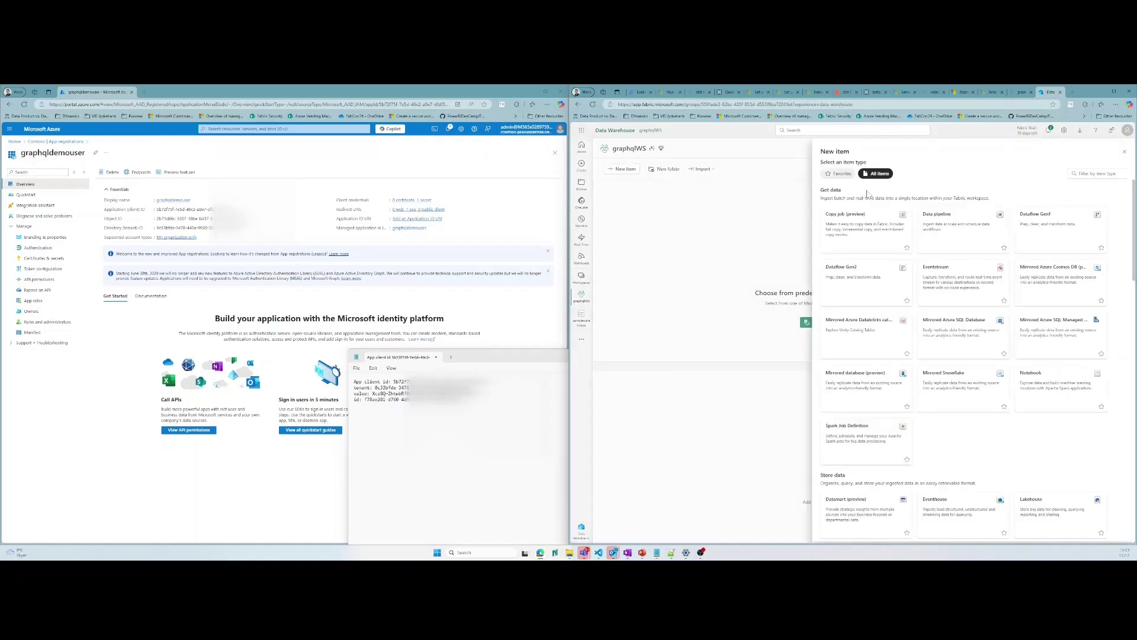
{"action": "left_click", "coordinate": [1096, 174]}
{"action": "type", "text": "warehouse"}
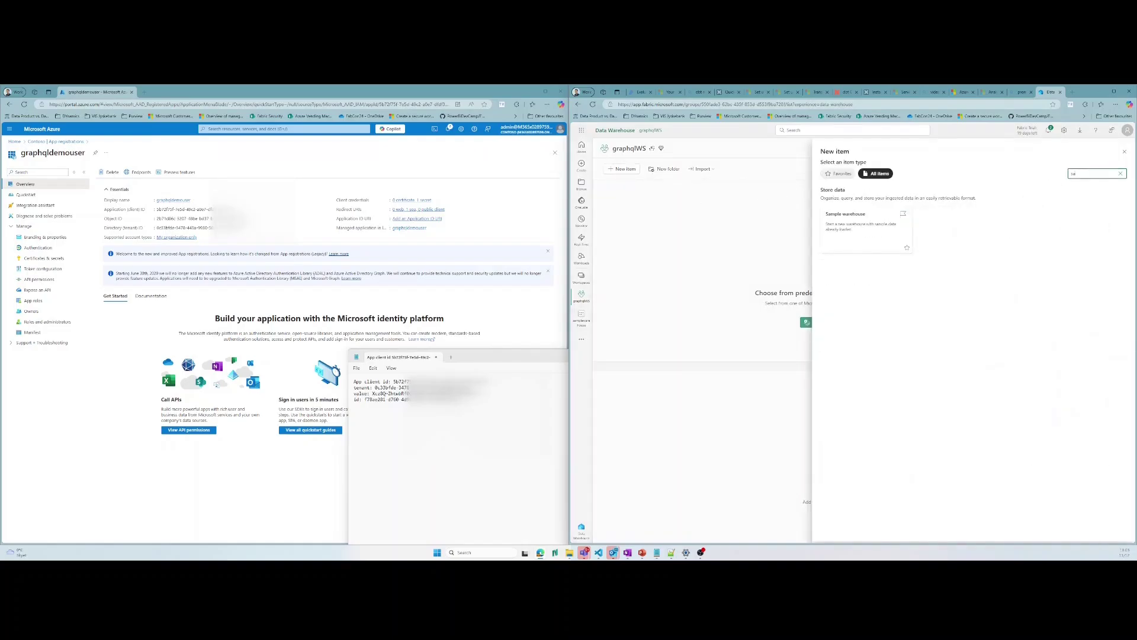
{"action": "left_click", "coordinate": [852, 239]}
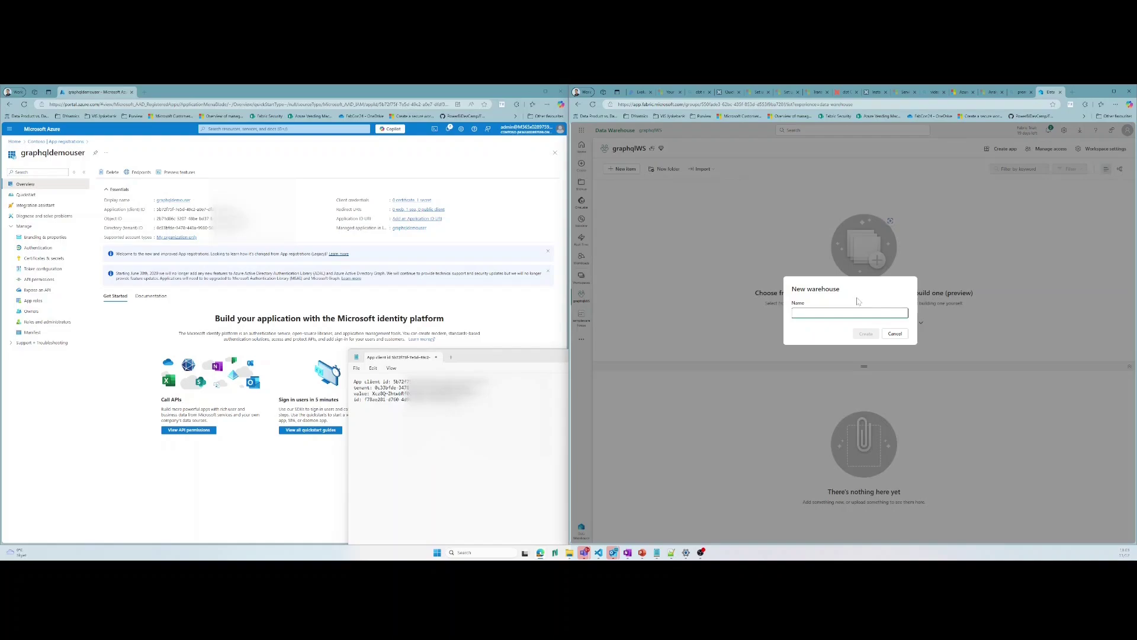
{"action": "type", "text": "d"}
{"action": "left_click", "coordinate": [877, 335]}
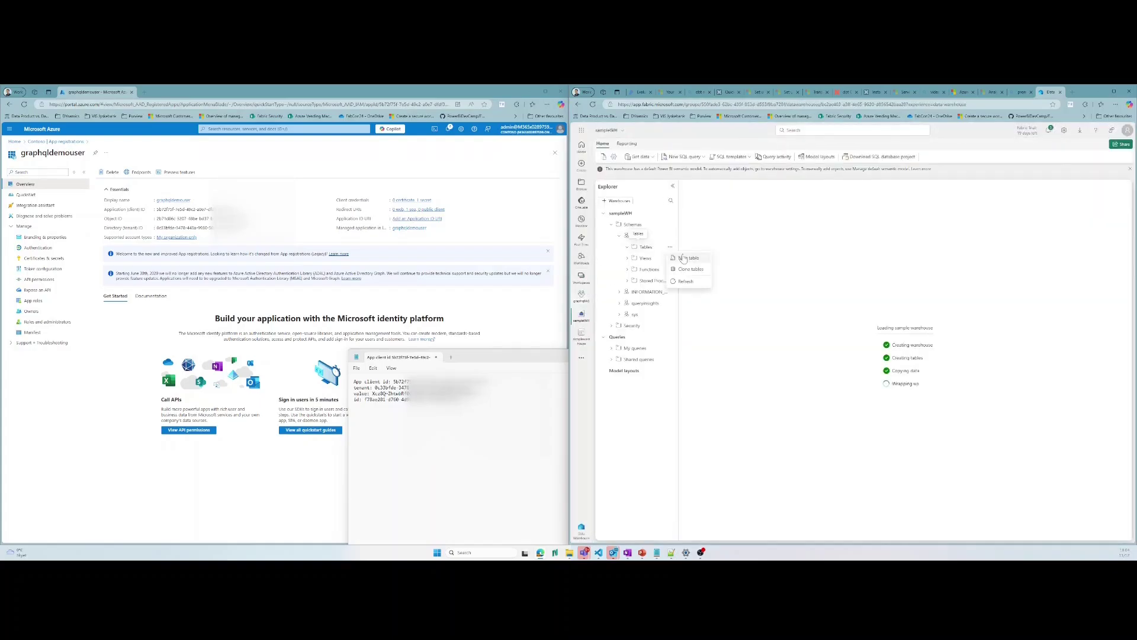
Finish and run the CREATE TABLE script for table1 with contactID and contactName VARCHAR columns.
{"action": "type", "text": "contactName VARCHAR"}
{"action": "key", "text": "ctrl+Return"}
{"action": "key", "text": "ctrl+End"}
{"action": "key", "text": "Return"}
{"action": "key", "text": "Return"}
Insert two sample contact rows (IDs 1 and 2) into table1, run them, and return to graphqlWS.
{"action": "type", "text": "--insert"}
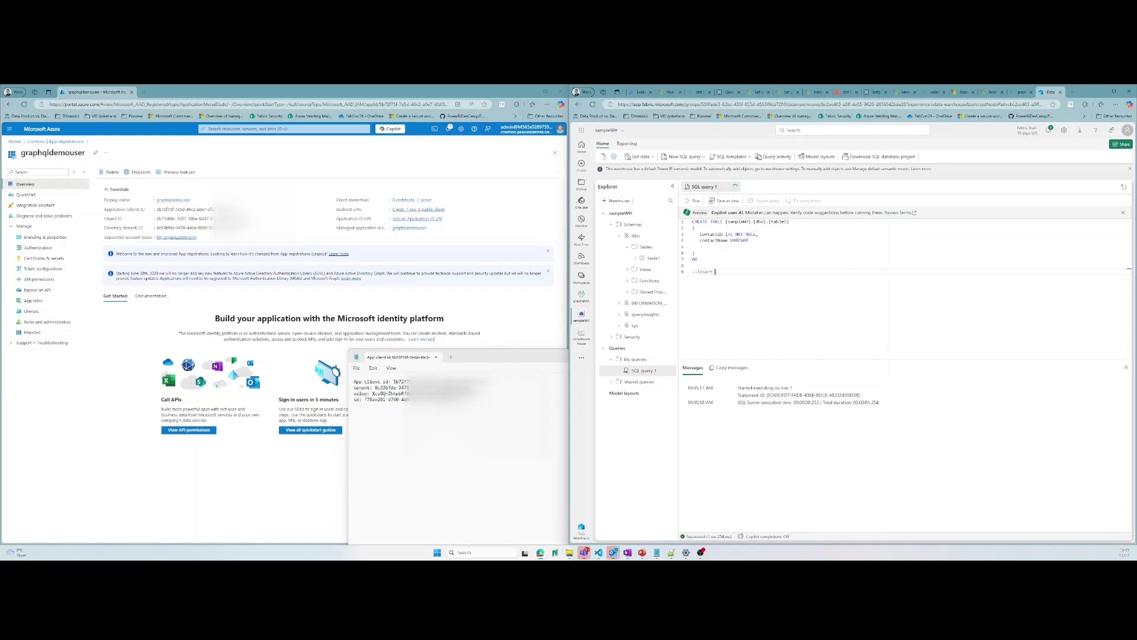
{"action": "type", "text": " sample rows into table [sampleWH].[dbo].[table1]"}
{"action": "key", "text": "Return"}
{"action": "type", "text": "Insert into [sampleWH].[dbo].[table1] values ("}
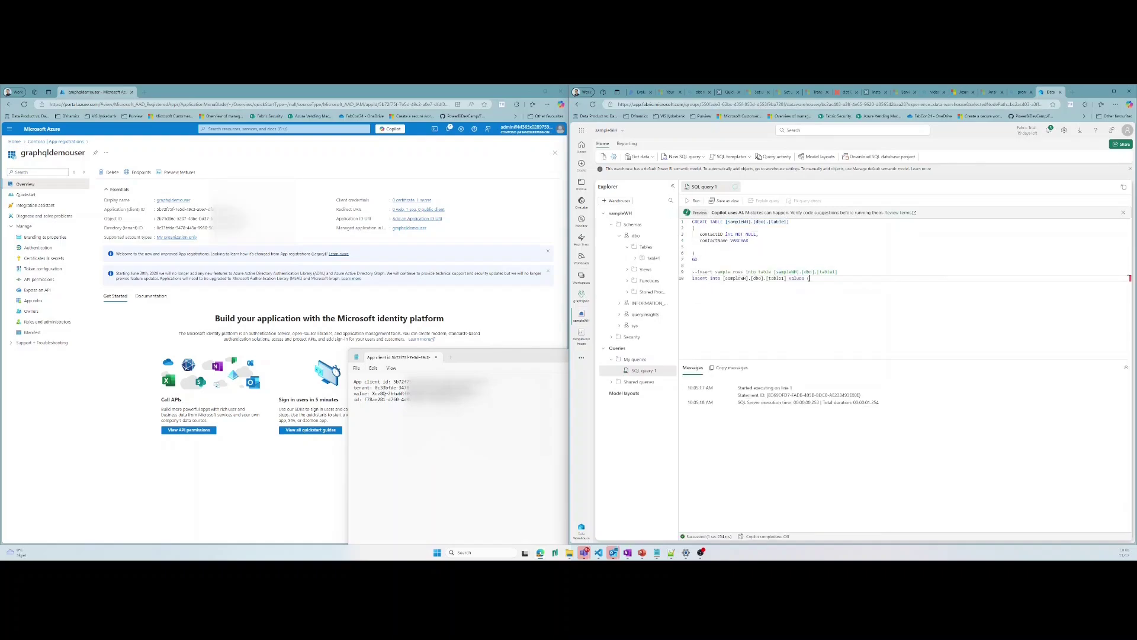
{"action": "type", "text": "(contactID, contactName) values (1, 'Jeffrey')"}
{"action": "key", "text": "shift+Home"}
{"action": "key", "text": "ctrl+c"}
{"action": "key", "text": "End"}
{"action": "key", "text": "Return"}
{"action": "key", "text": "ctrl+v"}
{"action": "key", "text": "BackSpace"}
{"action": "key", "text": "BackSpace"}
{"action": "key", "text": "BackSpace"}
{"action": "key", "text": "BackSpace"}
{"action": "key", "text": "BackSpace"}
{"action": "key", "text": "BackSpace"}
{"action": "key", "text": "BackSpace"}
{"action": "key", "text": "BackSpace"}
{"action": "key", "text": "BackSpace"}
{"action": "key", "text": "BackSpace"}
{"action": "key", "text": "BackSpace"}
{"action": "key", "text": "BackSpace"}
{"action": "type", "text": "2,'Thomas')"}
{"action": "key", "text": "ctrl+Return"}
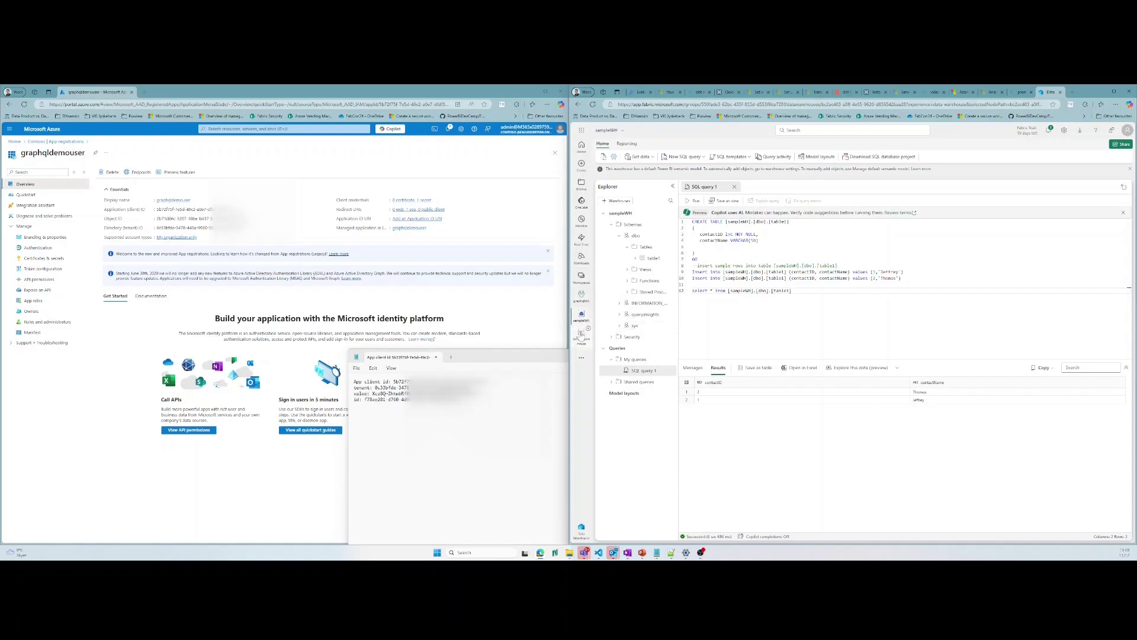
{"action": "left_click", "coordinate": [582, 301]}
Create a new API for GraphQL item named graphql in graphqlWS.
{"action": "left_click", "coordinate": [622, 169]}
{"action": "left_click", "coordinate": [1096, 173]}
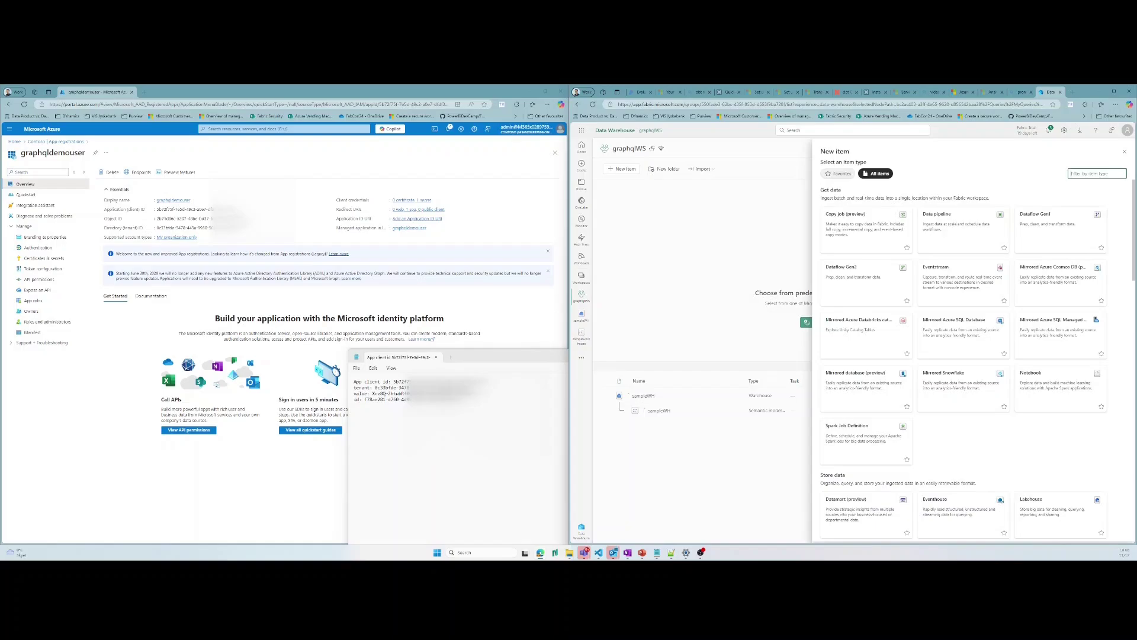
{"action": "type", "text": "grap"}
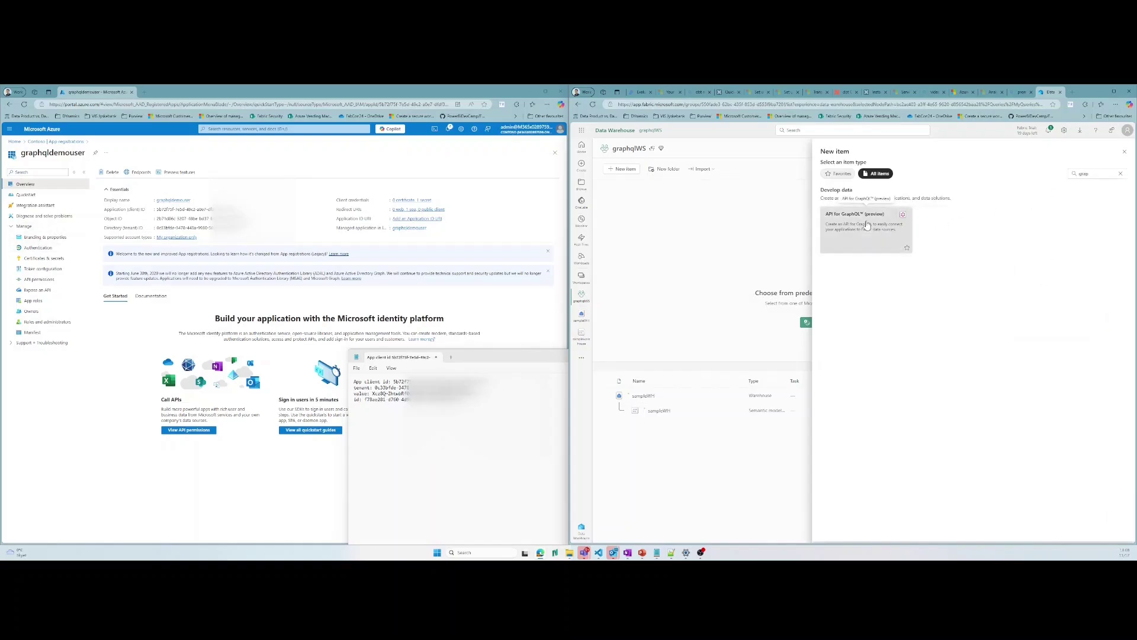
{"action": "left_click", "coordinate": [888, 221]}
{"action": "type", "text": "graphql"}
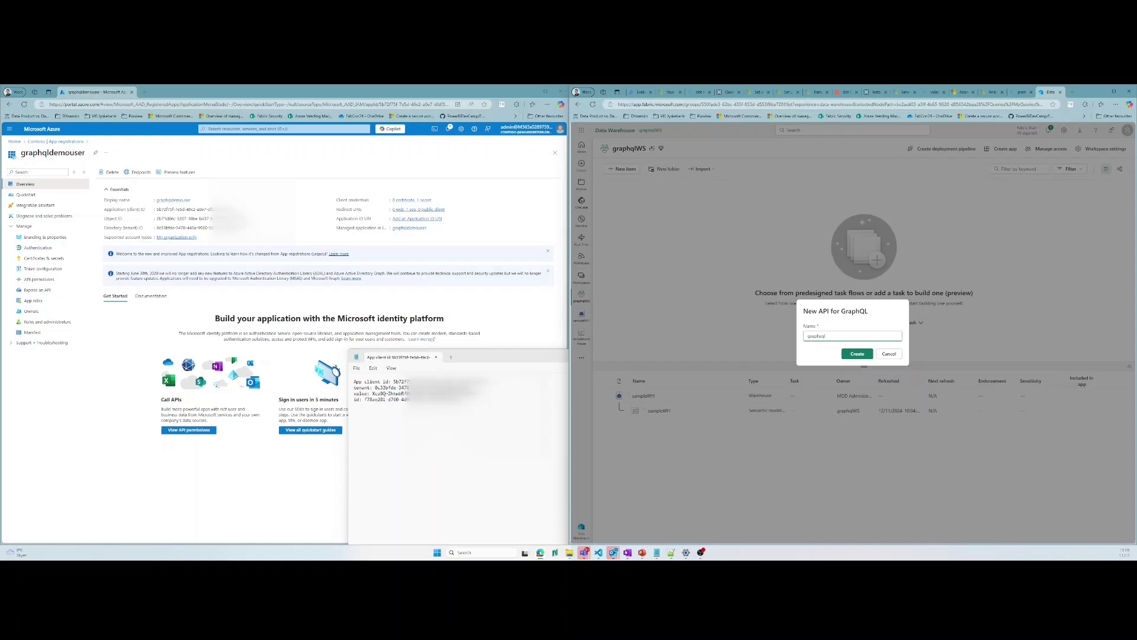
{"action": "left_click", "coordinate": [850, 355]}
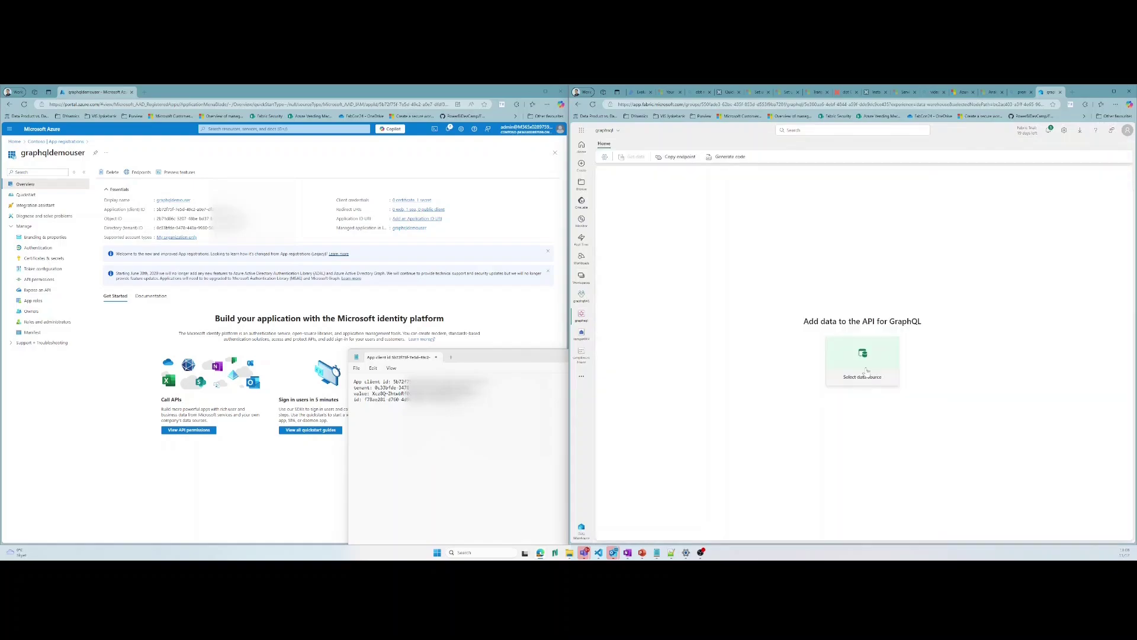
Select sampleWH from the OneLake catalog as the API's data source and connect.
{"action": "left_click", "coordinate": [875, 377]}
{"action": "left_click", "coordinate": [871, 376]}
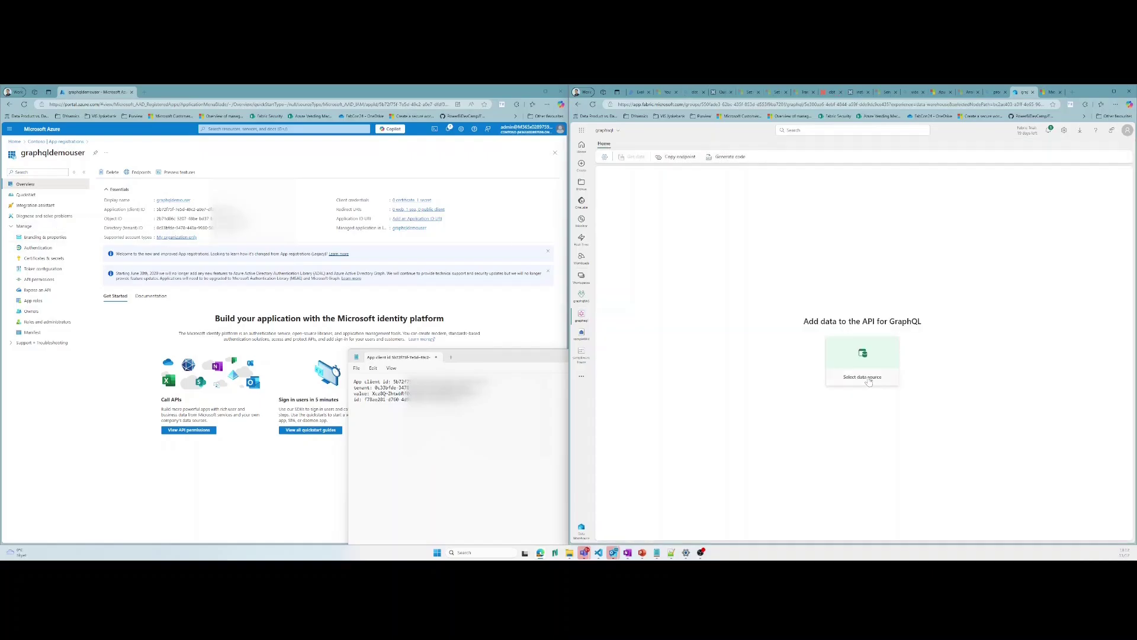
{"action": "left_click", "coordinate": [687, 269]}
{"action": "left_click", "coordinate": [1017, 451]}
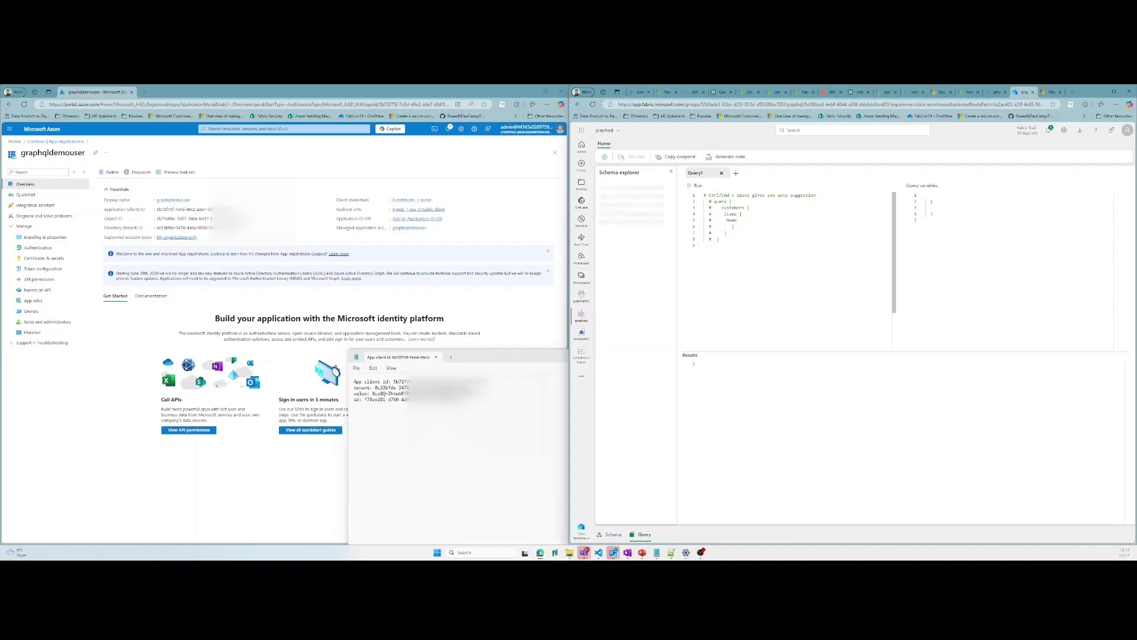
Edit the starter query to request contactID and contactName instead of the country fields.
{"action": "left_click", "coordinate": [730, 270]}
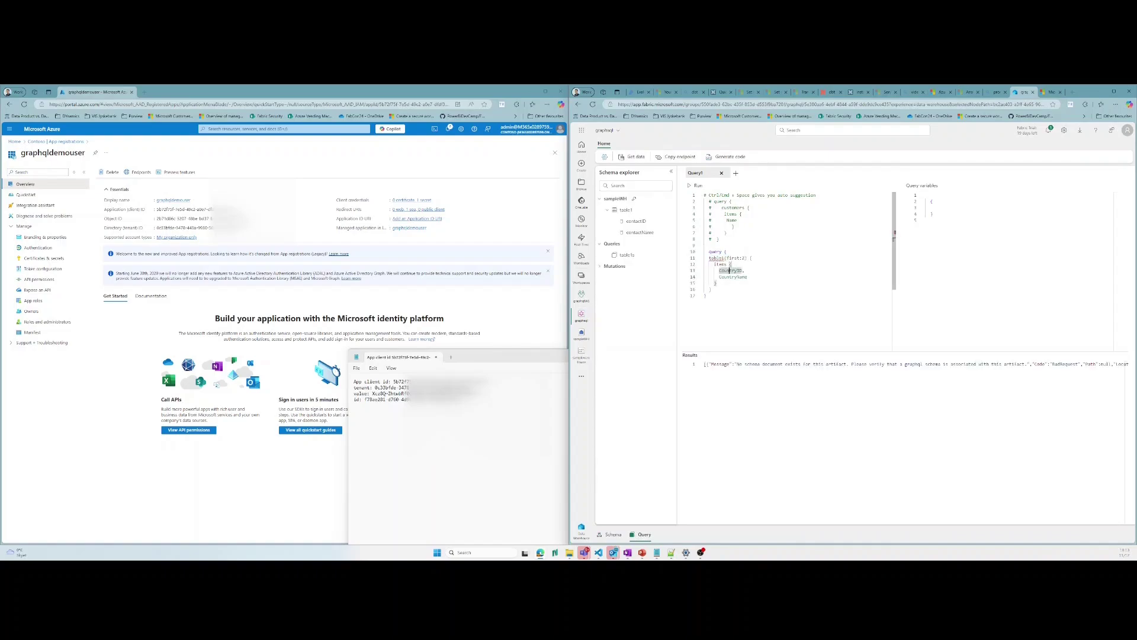
{"action": "left_click", "coordinate": [706, 295]}
{"action": "double_click", "coordinate": [730, 271]}
{"action": "type", "text": "c"}
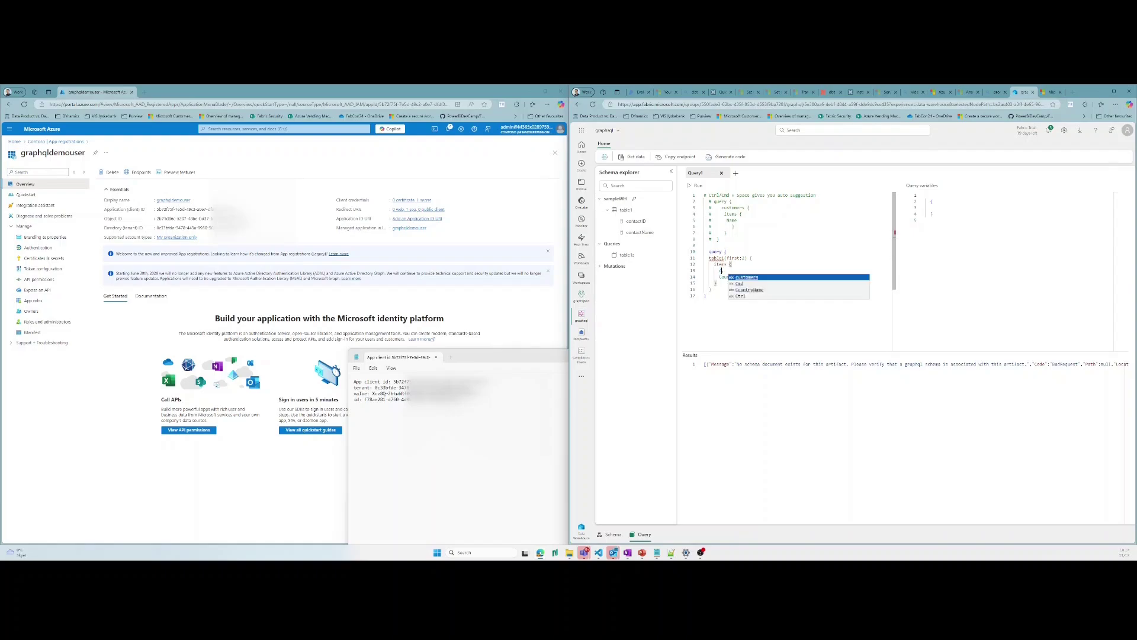
{"action": "type", "text": "ontactID,"}
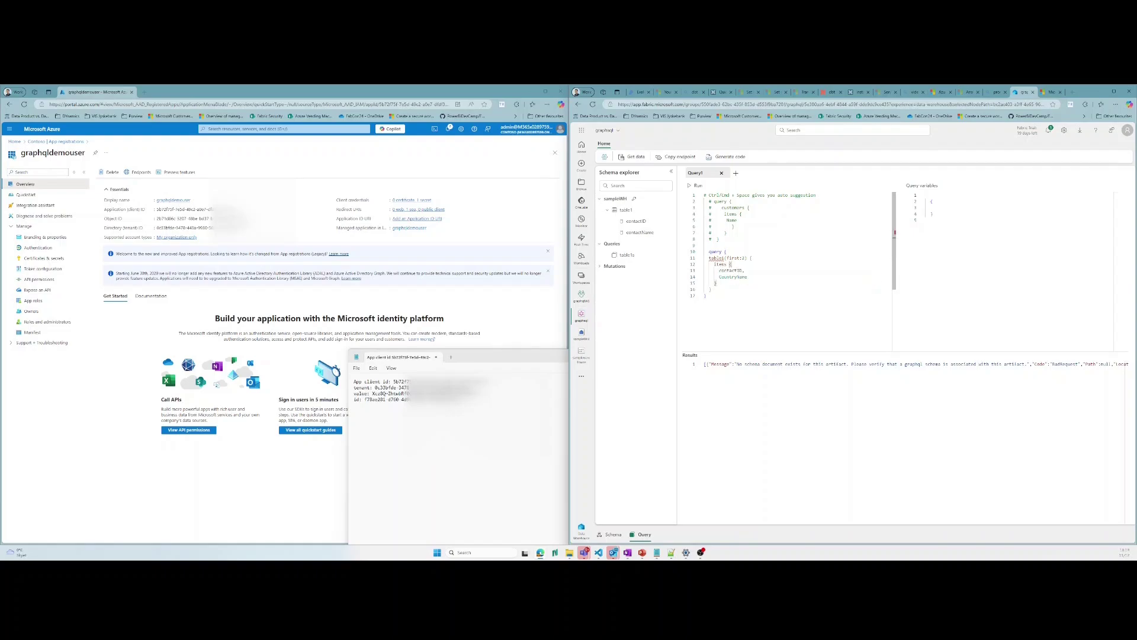
{"action": "double_click", "coordinate": [733, 277]}
{"action": "key", "text": "ctrl+v"}
Run the selected table1s query to list both contacts, then go back to graphqlWS.
{"action": "left_click", "coordinate": [694, 185]}
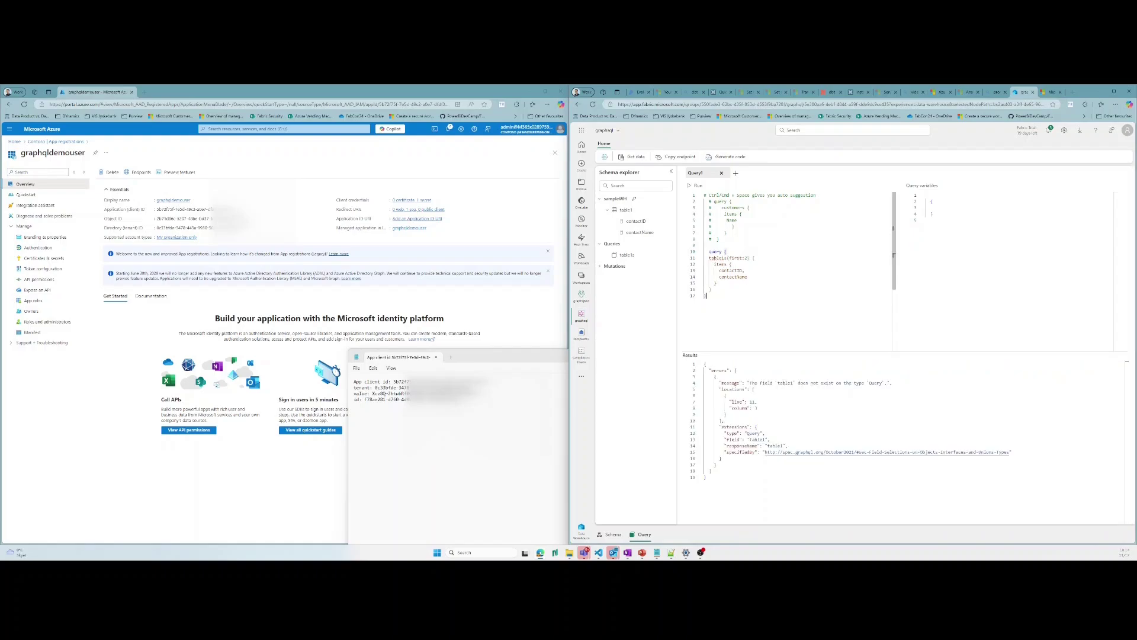
{"action": "left_click_drag", "start_coordinate": [705, 295], "coordinate": [709, 270]}
{"action": "left_click", "coordinate": [696, 186]}
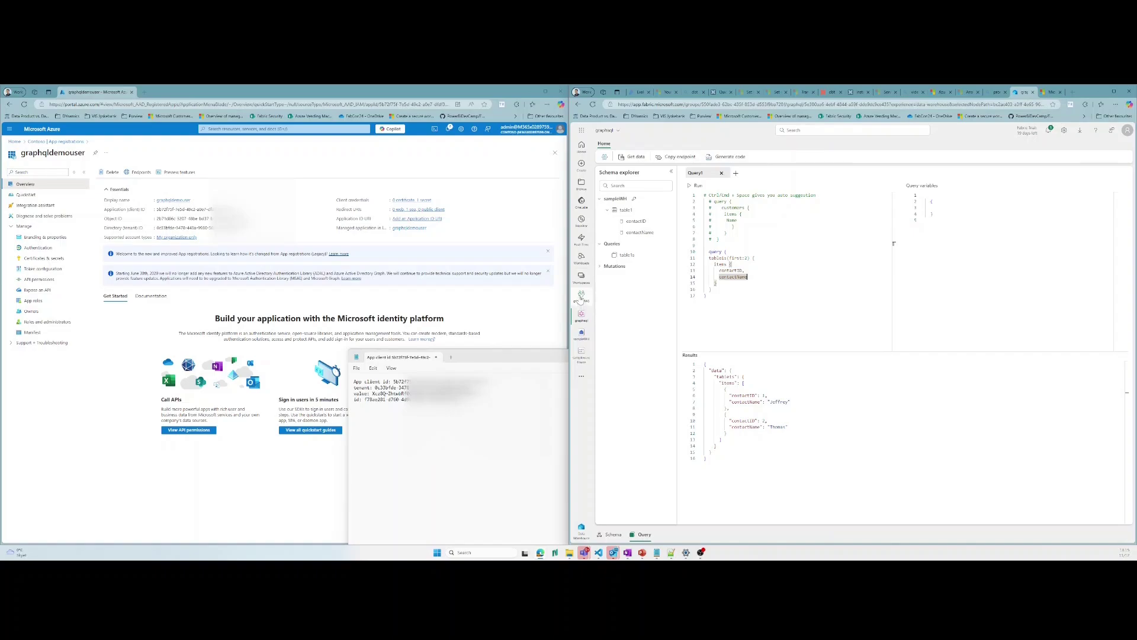
{"action": "left_click", "coordinate": [579, 297]}
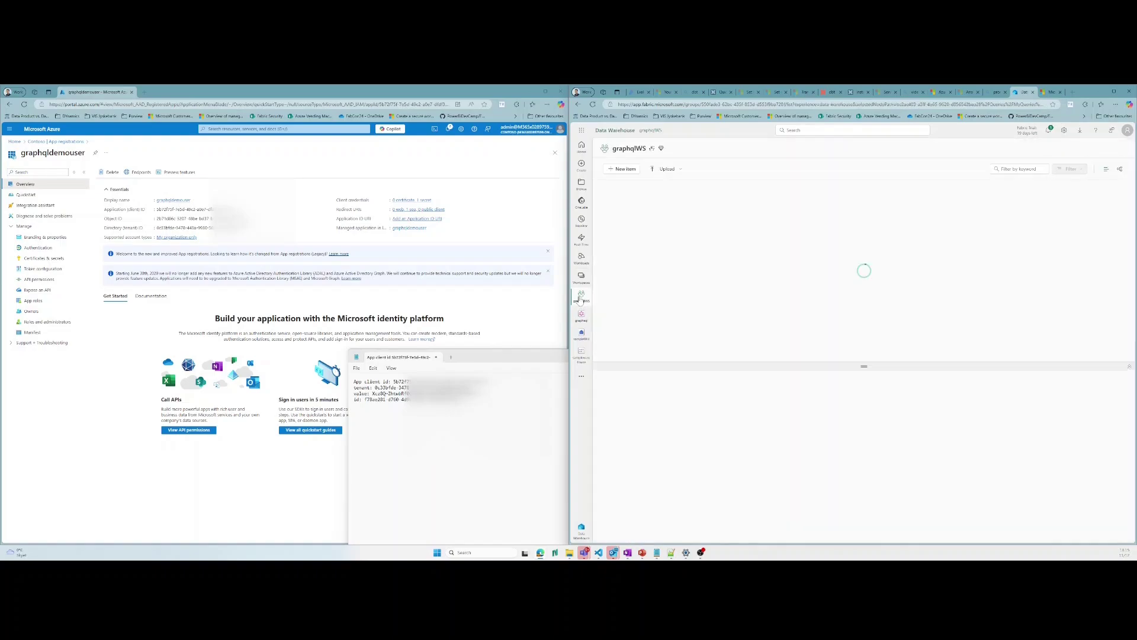
Give the app registration Read all data using SQL on sampleWH, without Build, then reopen graphqlWS.
{"action": "left_click", "coordinate": [738, 396]}
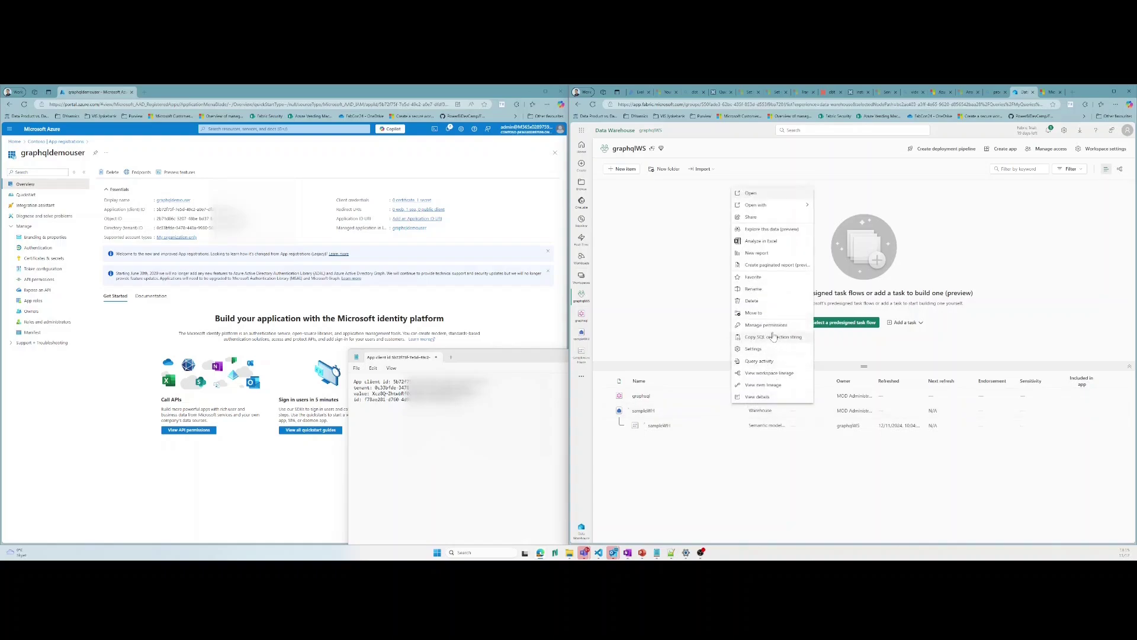
{"action": "left_click", "coordinate": [769, 326]}
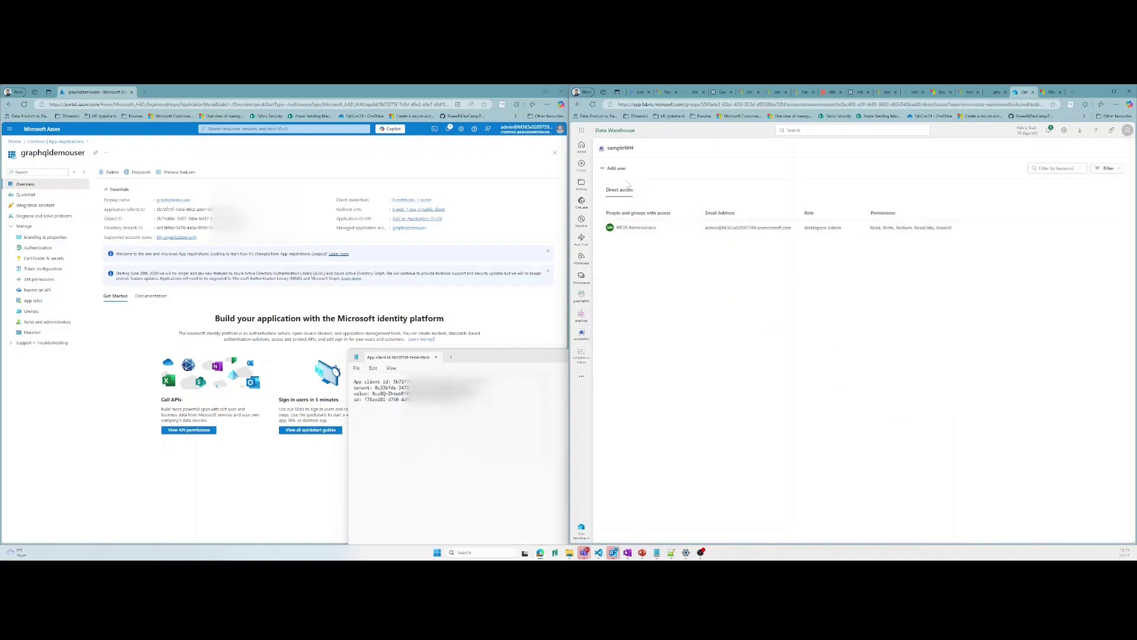
{"action": "left_click", "coordinate": [615, 169]}
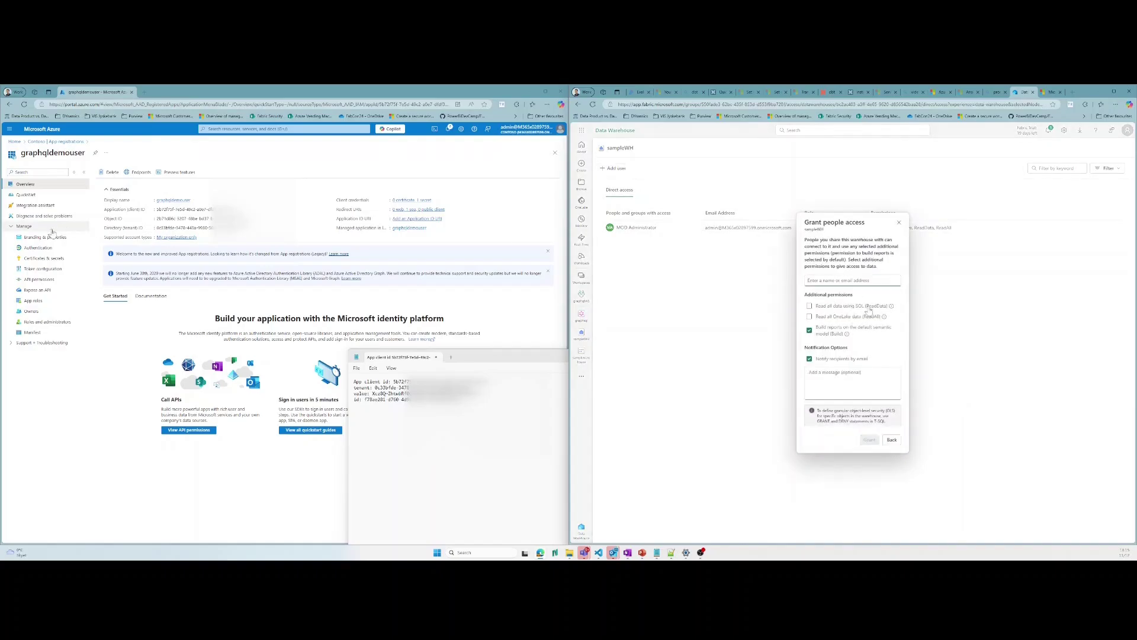
{"action": "left_click", "coordinate": [810, 331]}
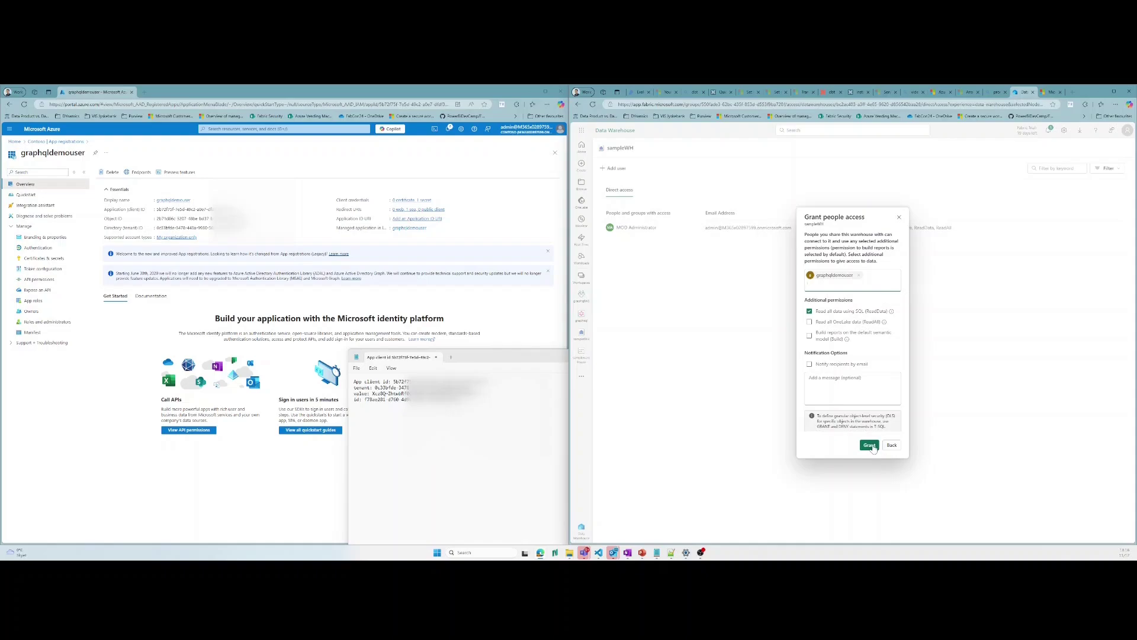
{"action": "left_click", "coordinate": [870, 446]}
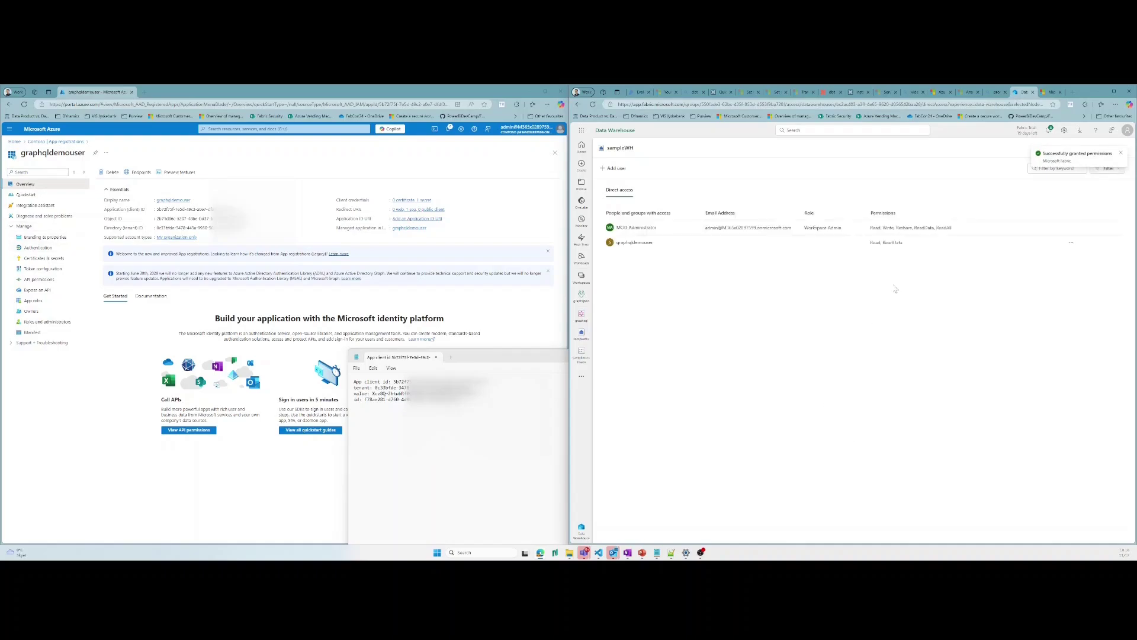
{"action": "left_click", "coordinate": [581, 294]}
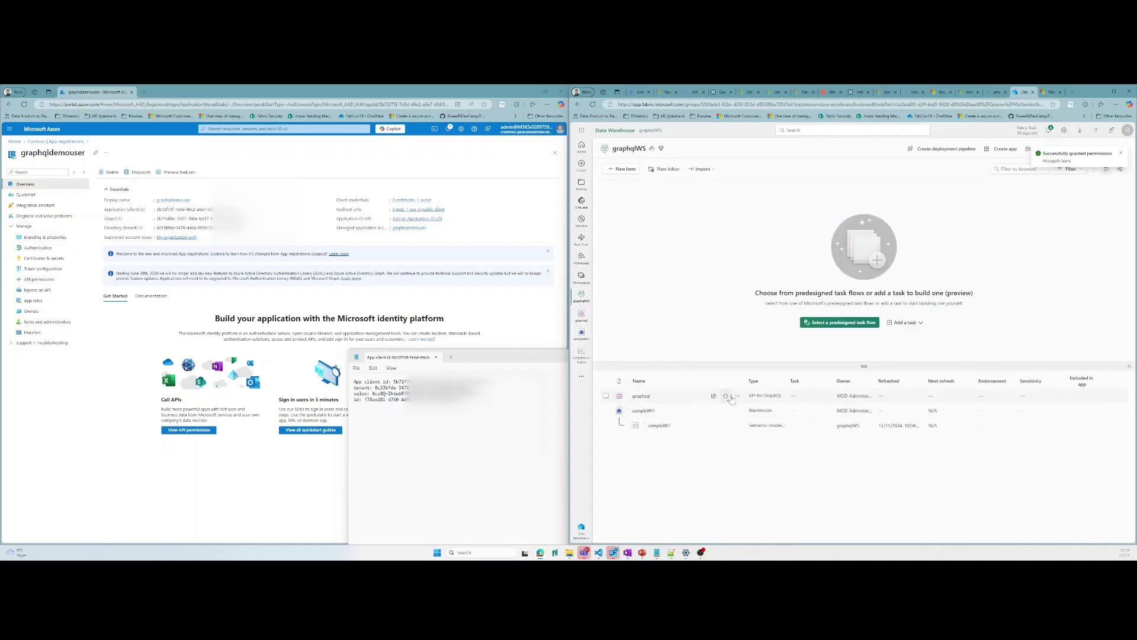
Add graphqldemouser to the graphql API's permissions with Run Queries and Mutations granted.
{"action": "left_click", "coordinate": [738, 396]}
{"action": "left_click", "coordinate": [771, 503]}
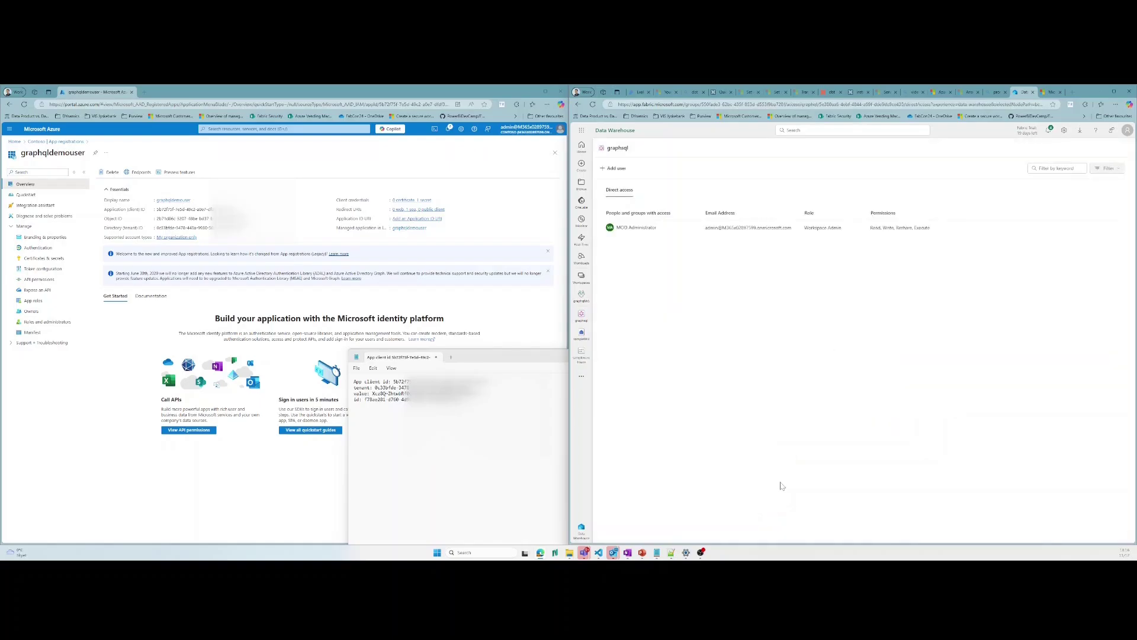
{"action": "left_click", "coordinate": [616, 169]}
{"action": "left_click", "coordinate": [847, 298]}
{"action": "type", "text": "graphqldemouser"}
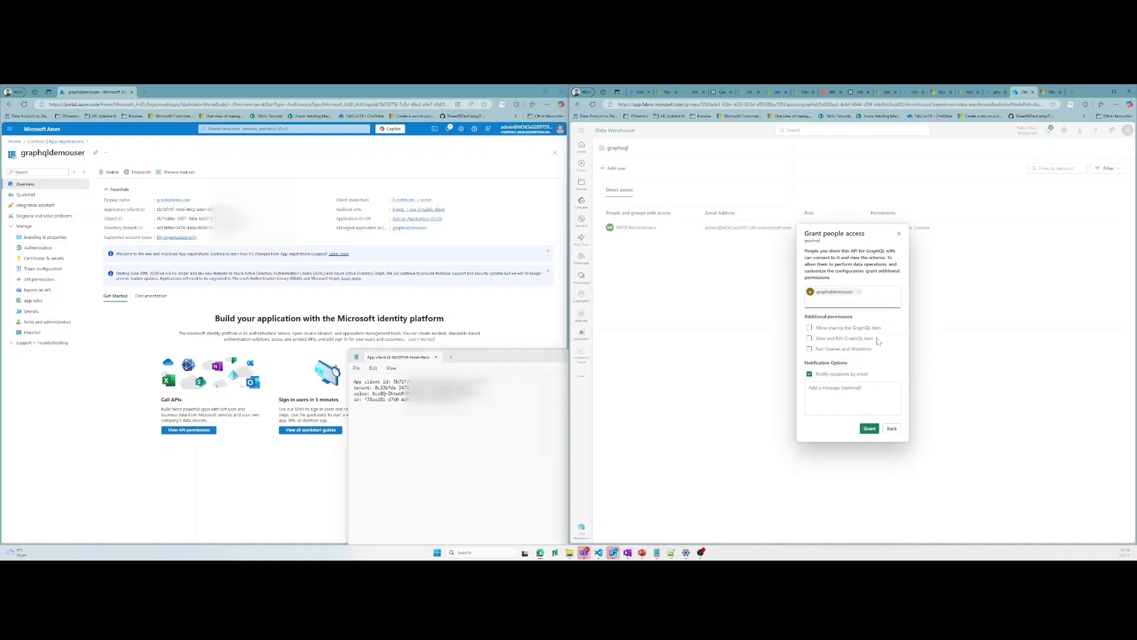
{"action": "left_click", "coordinate": [849, 351]}
{"action": "left_click", "coordinate": [869, 428]}
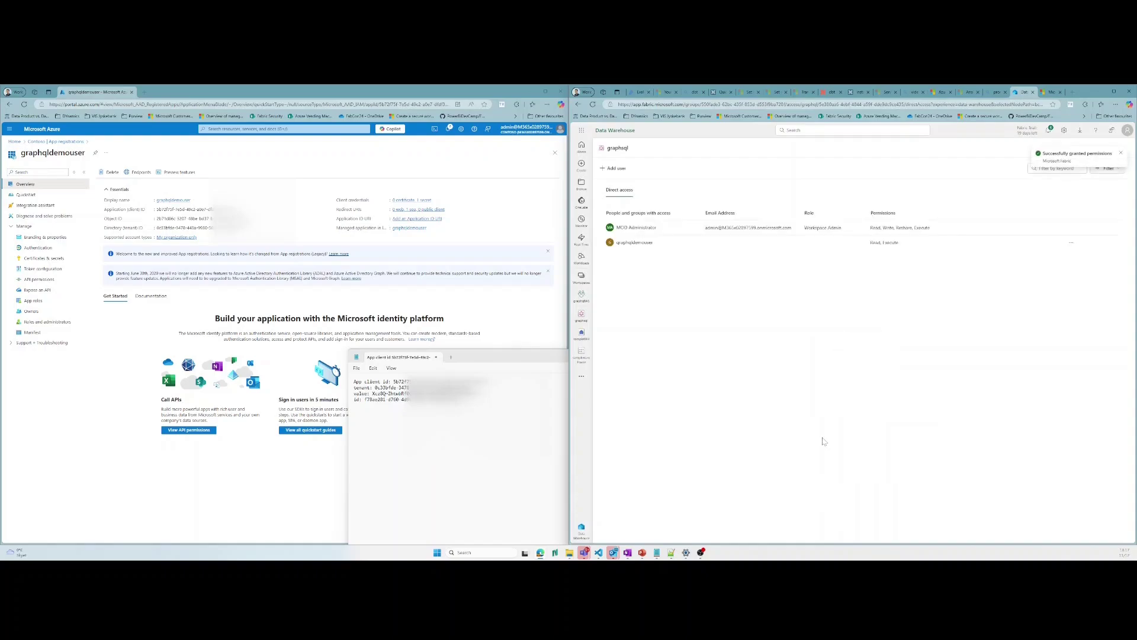
Generate Python client code for the graphql API, copy it all, and switch to VS Code.
{"action": "left_click", "coordinate": [581, 315]}
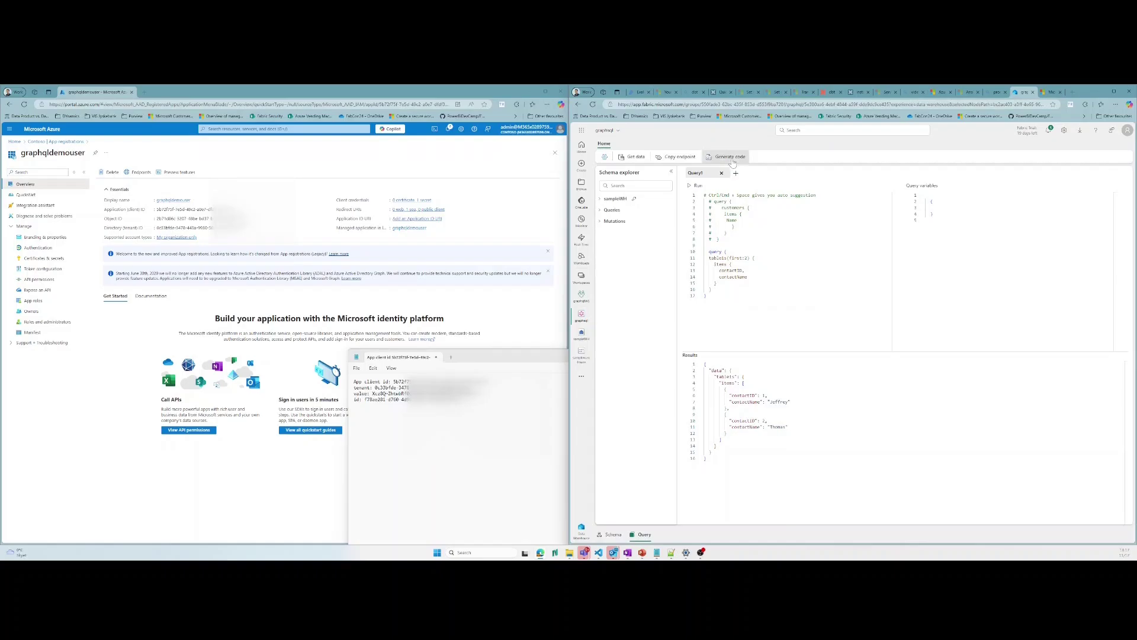
{"action": "left_click", "coordinate": [726, 156]}
{"action": "scroll", "coordinate": [865, 348], "scroll_direction": "down", "scroll_amount": 3}
{"action": "scroll", "coordinate": [864, 349], "scroll_direction": "up", "scroll_amount": 3}
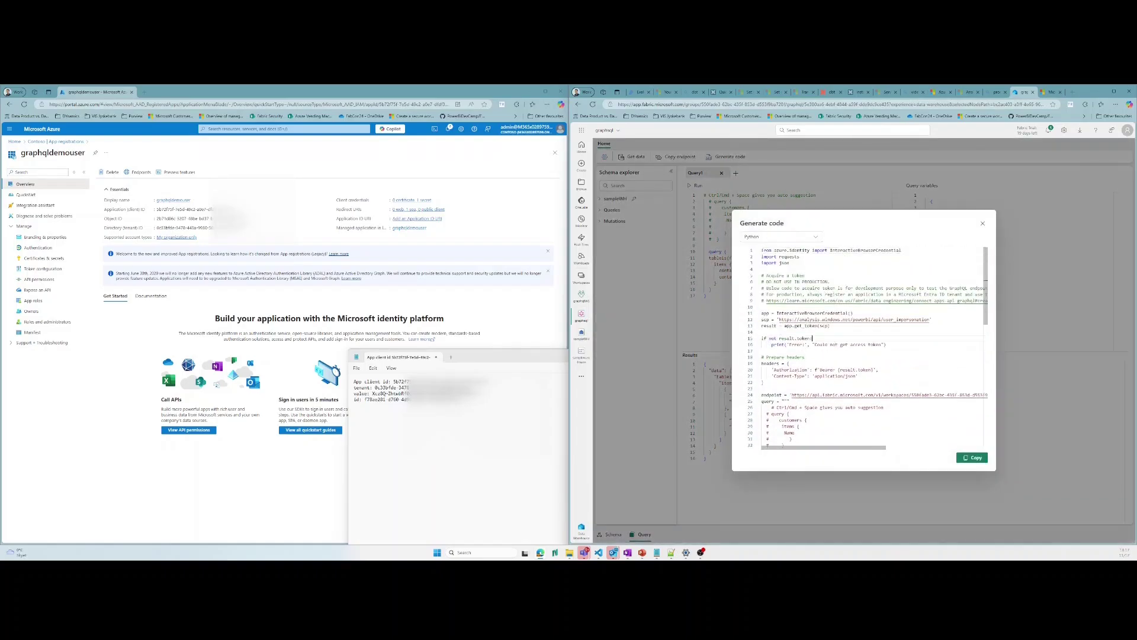
{"action": "key", "text": "ctrl+a"}
{"action": "left_click", "coordinate": [813, 238]}
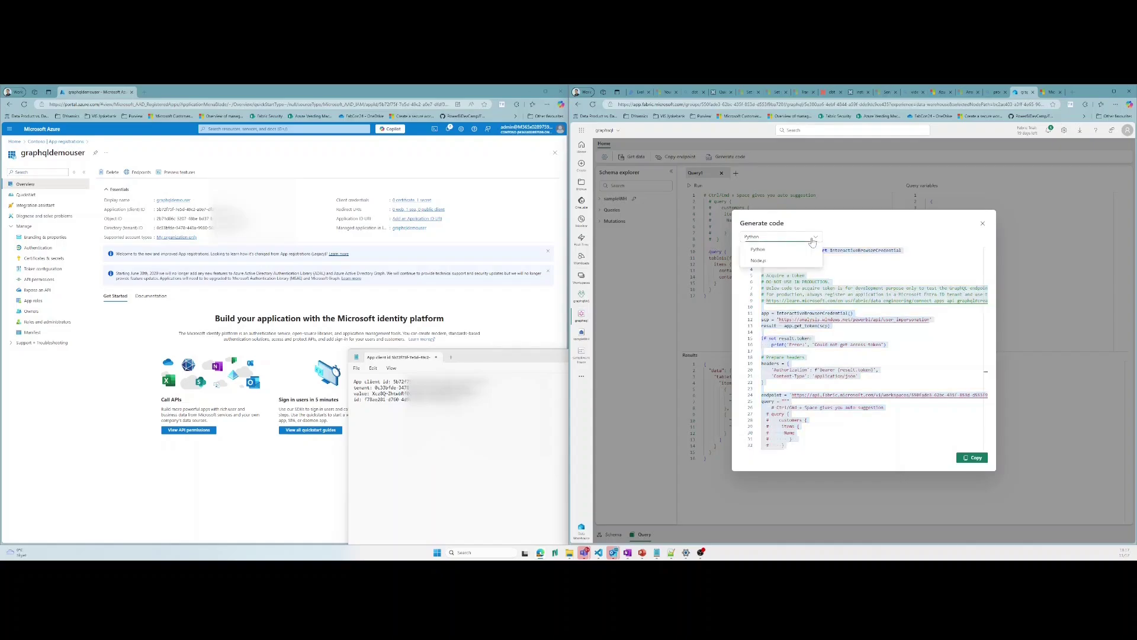
{"action": "left_click", "coordinate": [758, 250]}
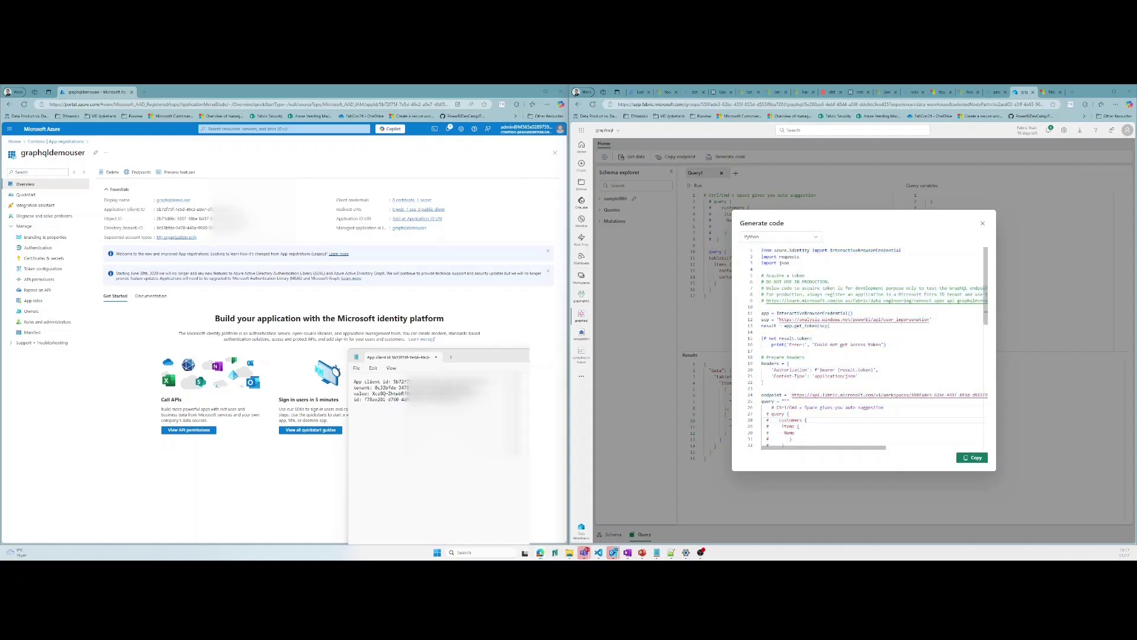
{"action": "left_click", "coordinate": [598, 552]}
{"action": "left_click", "coordinate": [547, 91]}
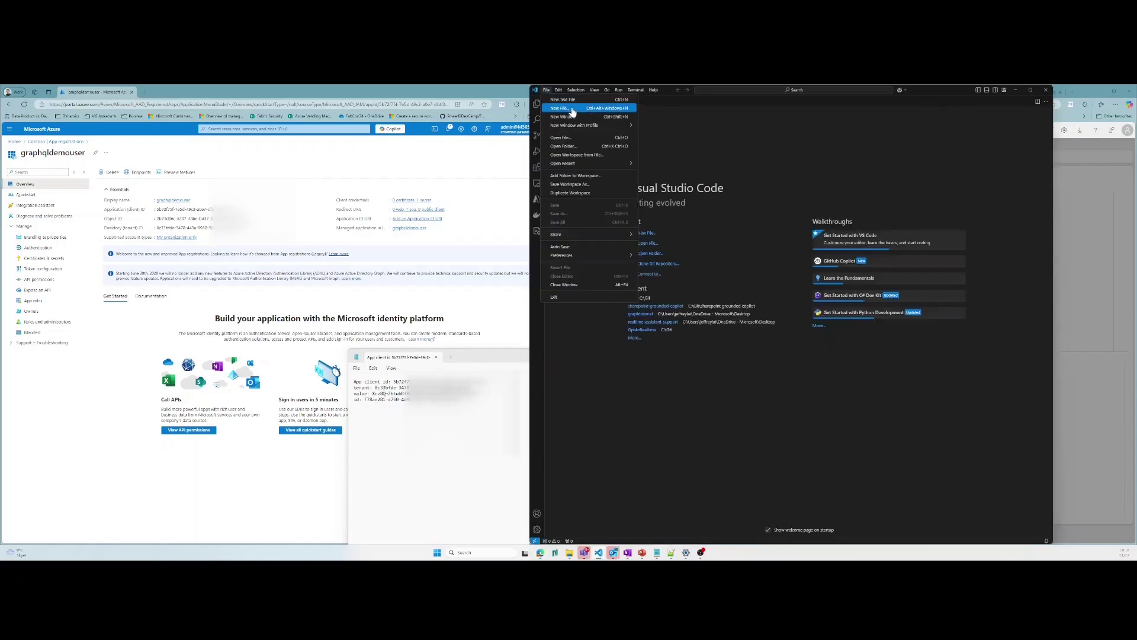
Create a new Python file in VS Code holding the pasted GraphQL client code.
{"action": "left_click", "coordinate": [570, 110]}
{"action": "left_click", "coordinate": [727, 119]}
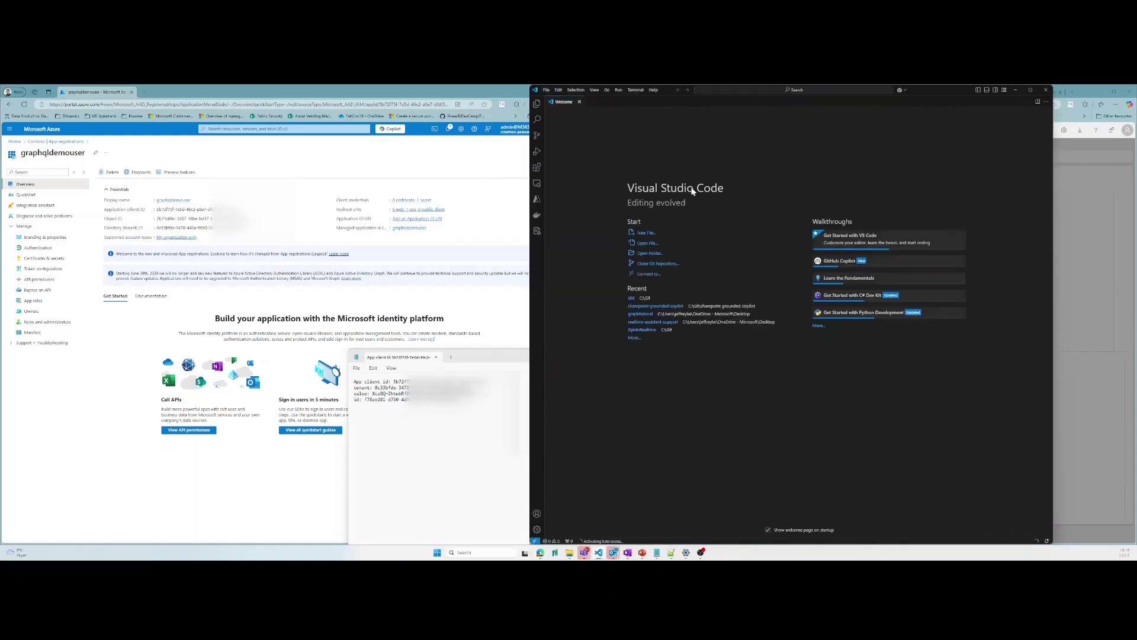
{"action": "key", "text": "ctrl+v"}
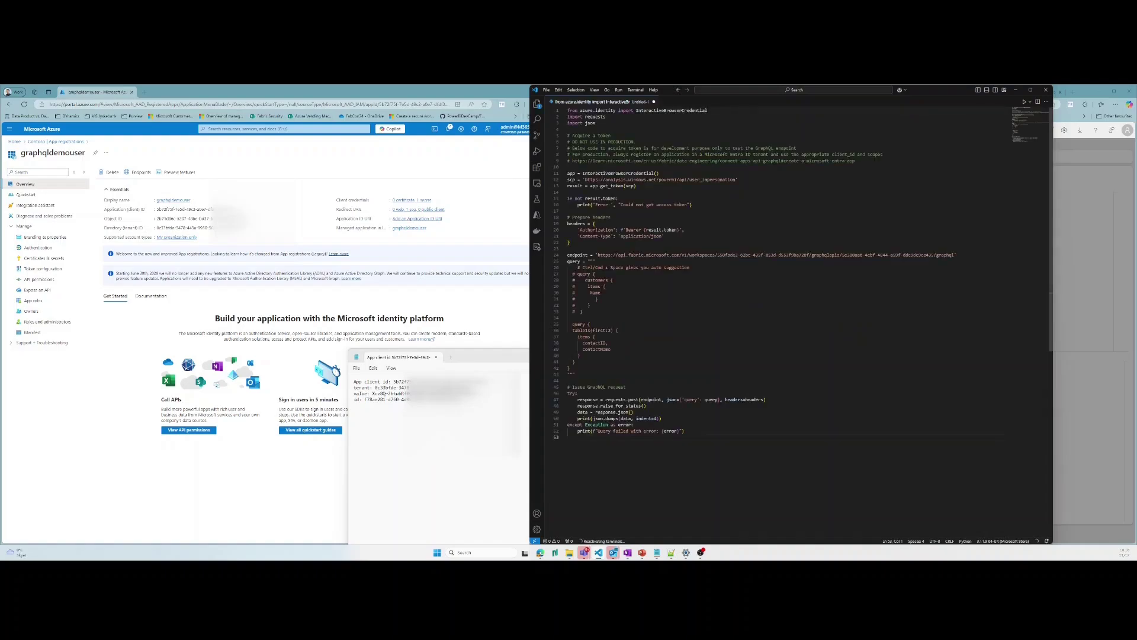
{"action": "key", "text": "ctrl+s"}
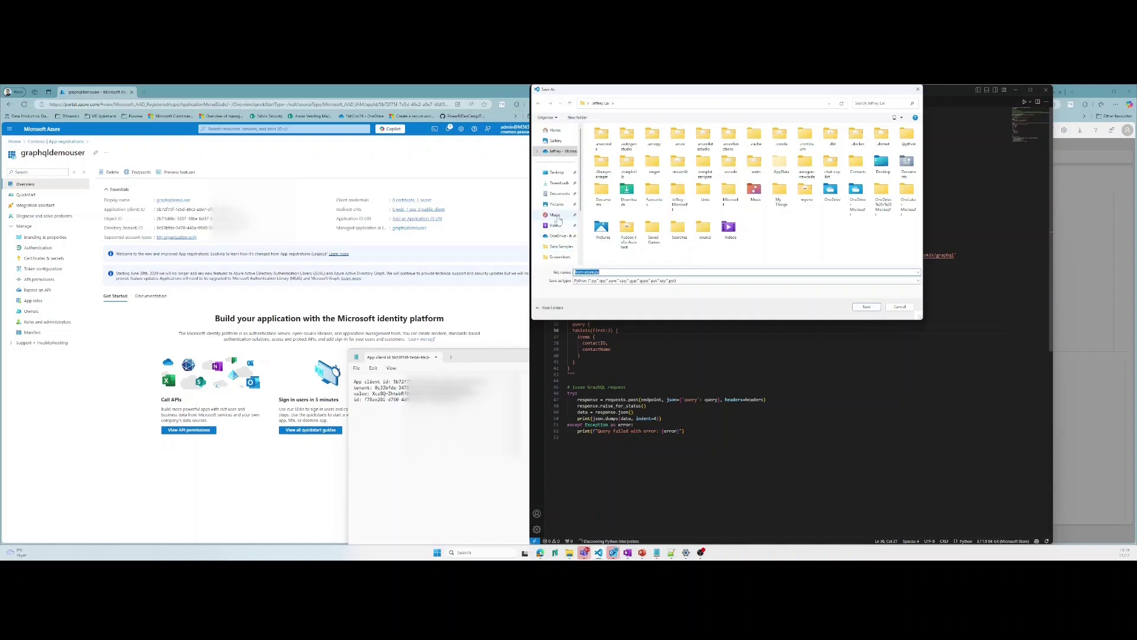
Save it as app.py inside a new Desktop folder named graphql.
{"action": "left_click", "coordinate": [557, 172]}
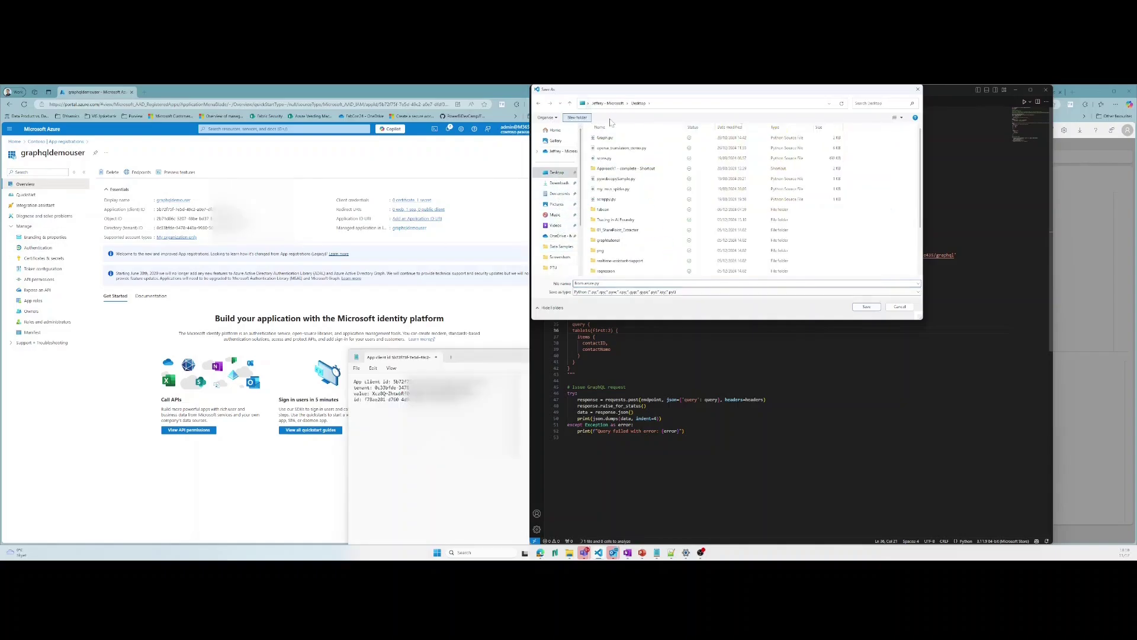
{"action": "type", "text": "graph"}
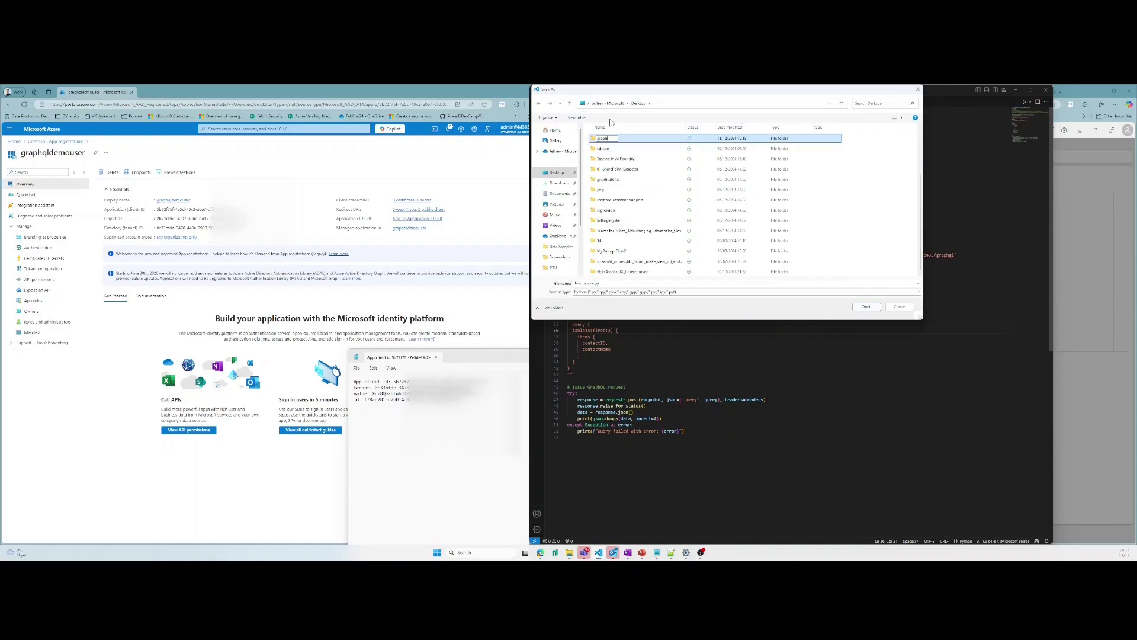
{"action": "type", "text": "ql"}
{"action": "key", "text": "Return"}
{"action": "key", "text": "Return"}
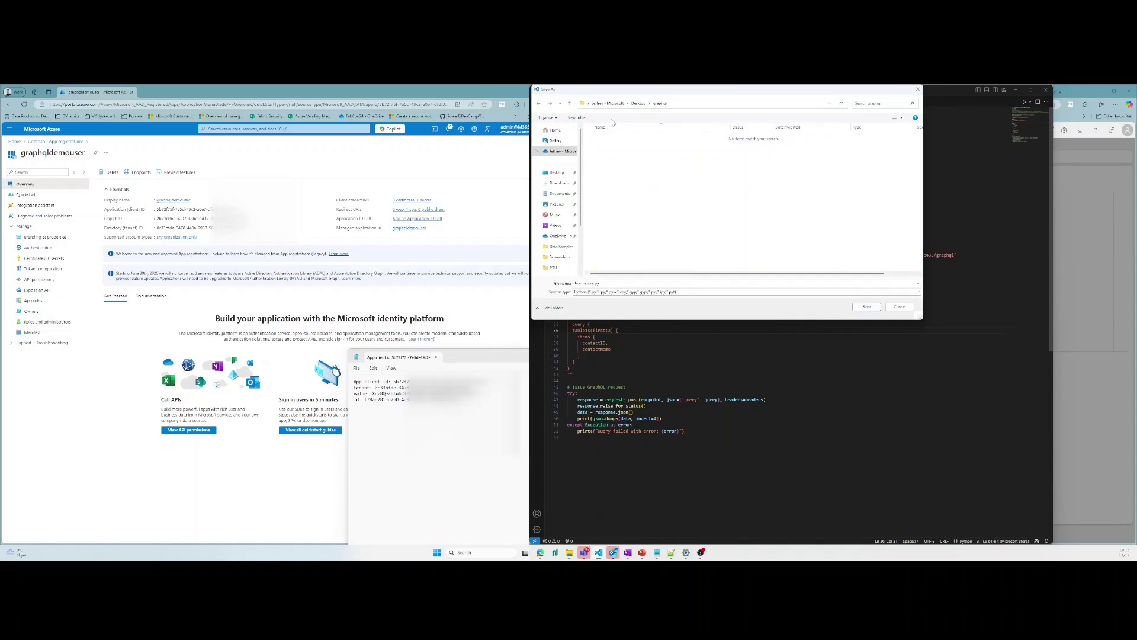
{"action": "triple_click", "coordinate": [770, 283]}
{"action": "type", "text": "az"}
{"action": "key", "text": "Return"}
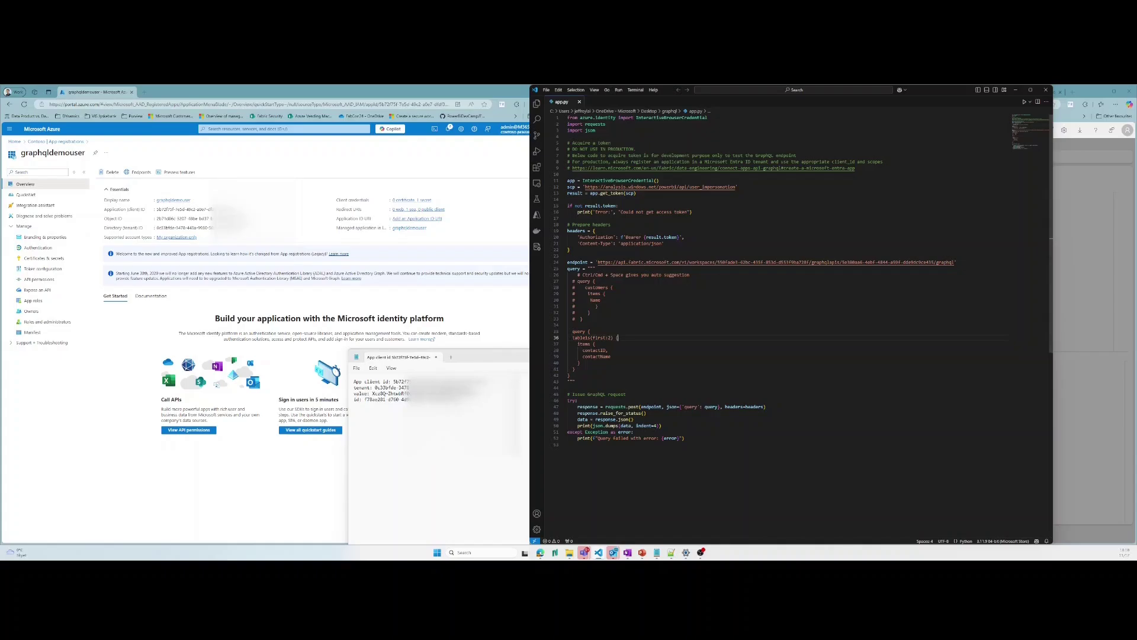
Open GitHub Copilot Chat and switch its model to o1-preview.
{"action": "left_click", "coordinate": [612, 143]}
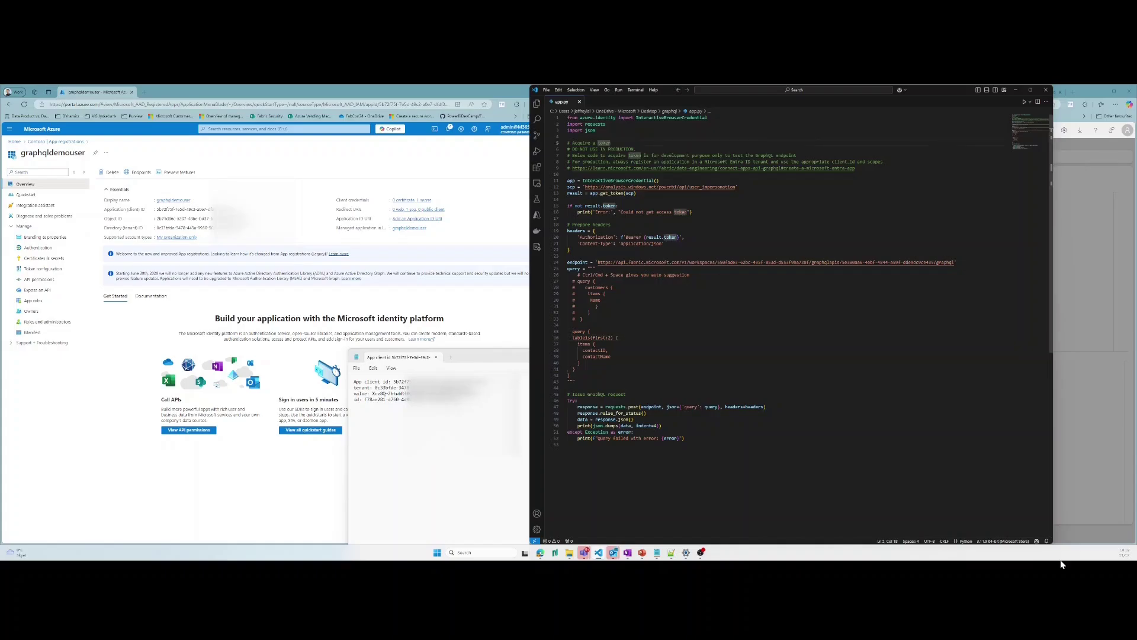
{"action": "left_click", "coordinate": [1037, 541]}
{"action": "key", "text": "Down"}
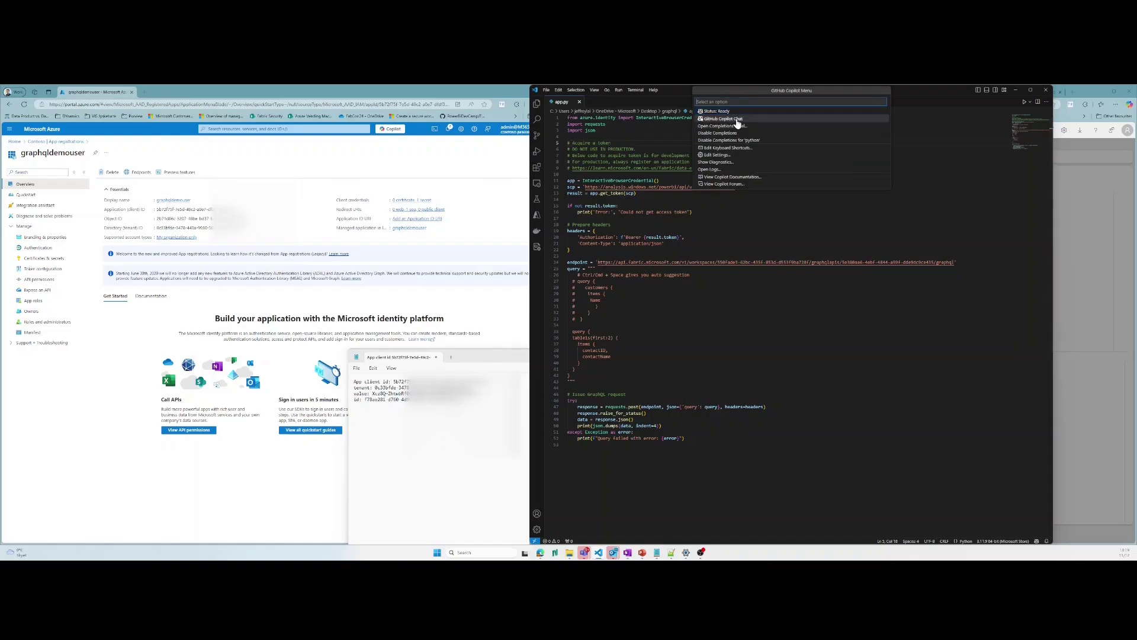
{"action": "key", "text": "Return"}
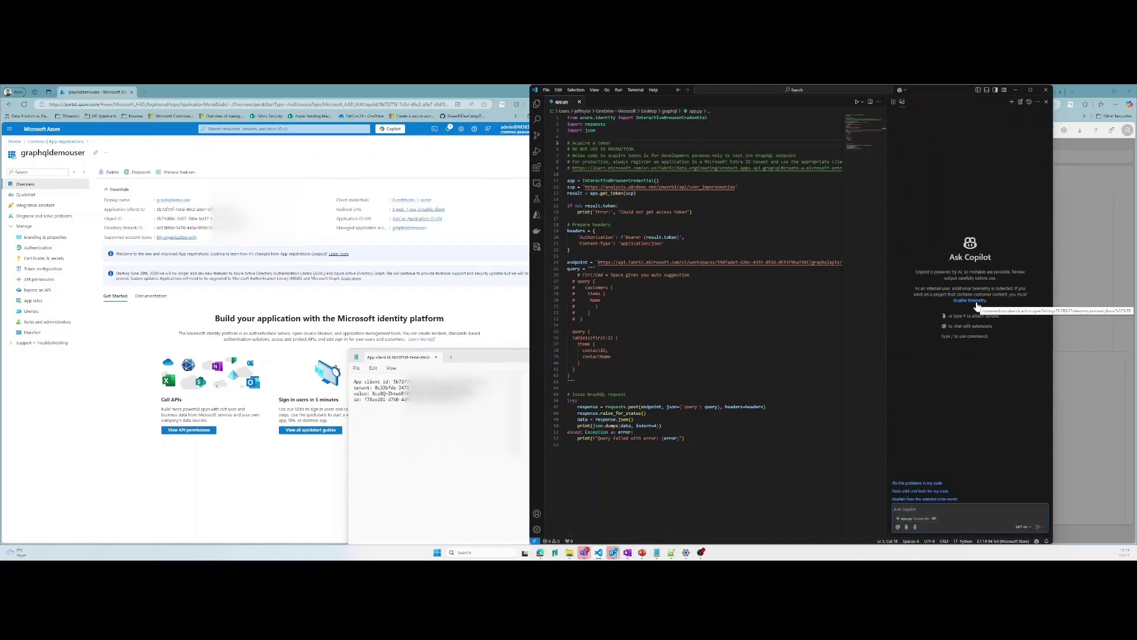
{"action": "left_click", "coordinate": [1030, 527]}
{"action": "left_click", "coordinate": [1016, 524]}
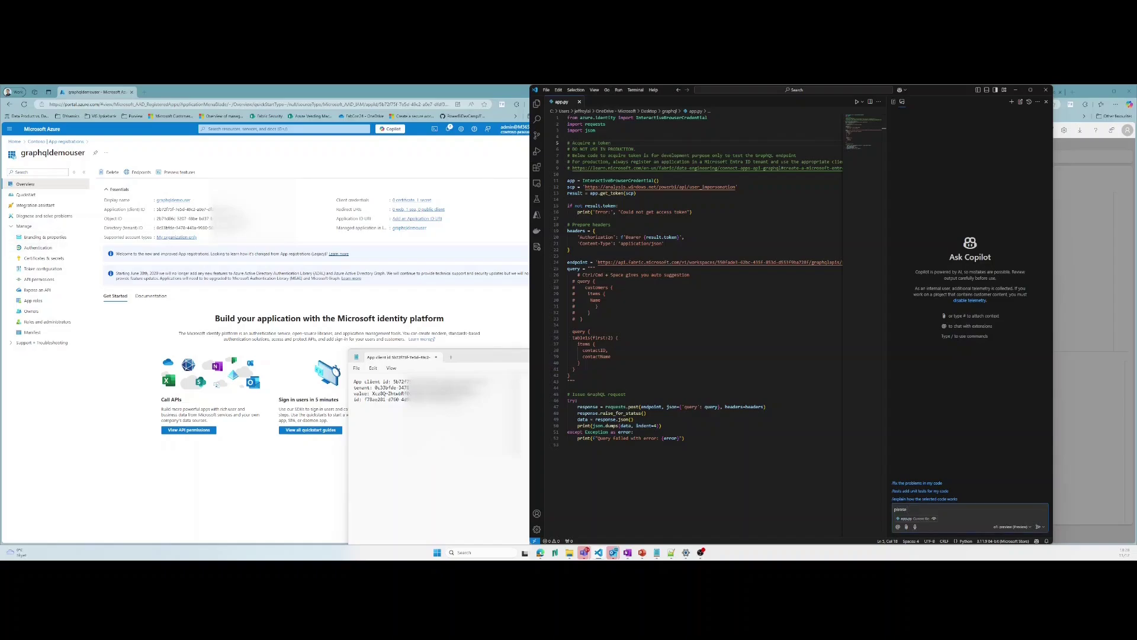
Ask Copilot to modify the code to use a service principal, pasting in the app registration details.
{"action": "type", "text": "y the code to use the"}
{"action": "key", "text": "alt+Tab"}
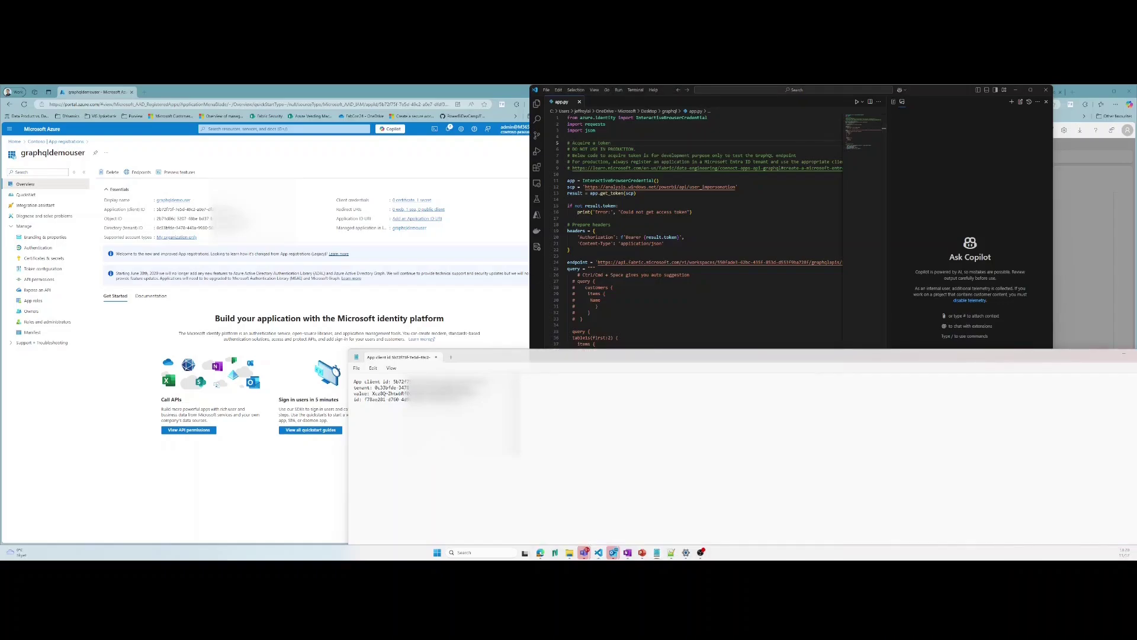
{"action": "key", "text": "alt+Tab"}
{"action": "key", "text": "ctrl+v"}
{"action": "key", "text": "Return"}
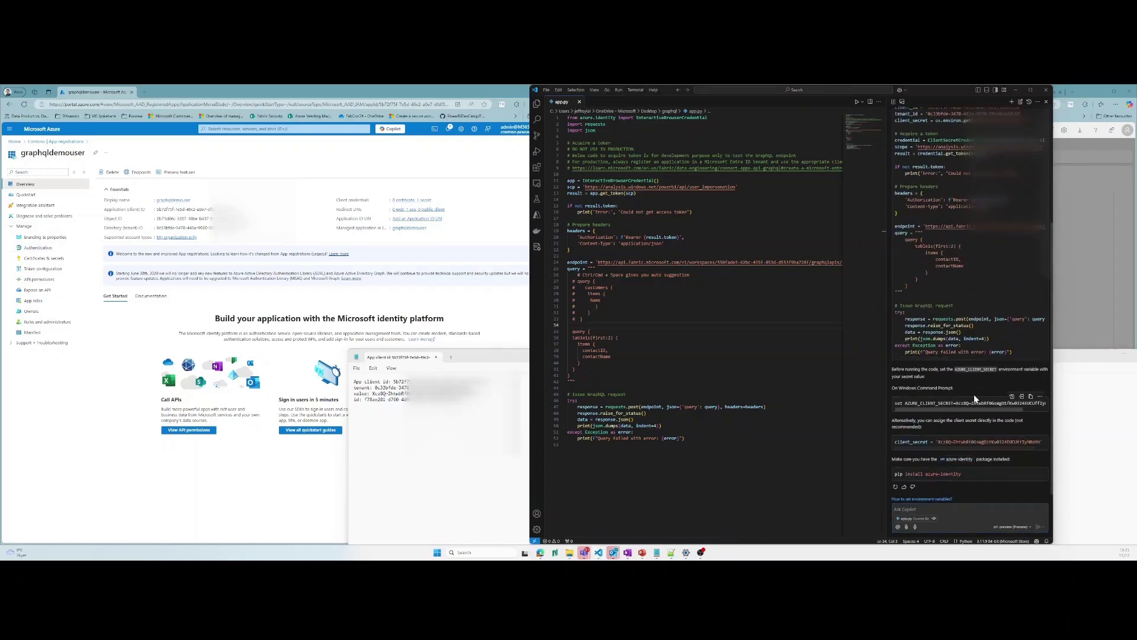
{"action": "scroll", "coordinate": [974, 395], "scroll_direction": "up", "scroll_amount": 10}
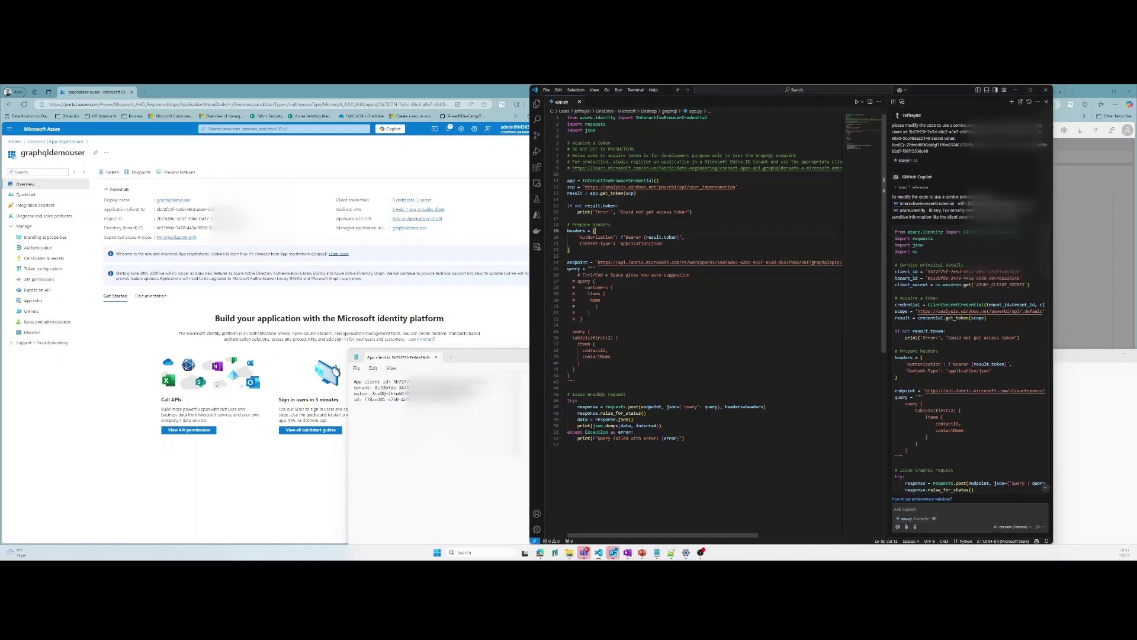
Paste Copilot's service-principal code block into a new untitled file.
{"action": "key", "text": "ctrl+n"}
{"action": "key", "text": "ctrl+a"}
{"action": "key", "text": "ctrl+c"}
{"action": "key", "text": "ctrl+v"}
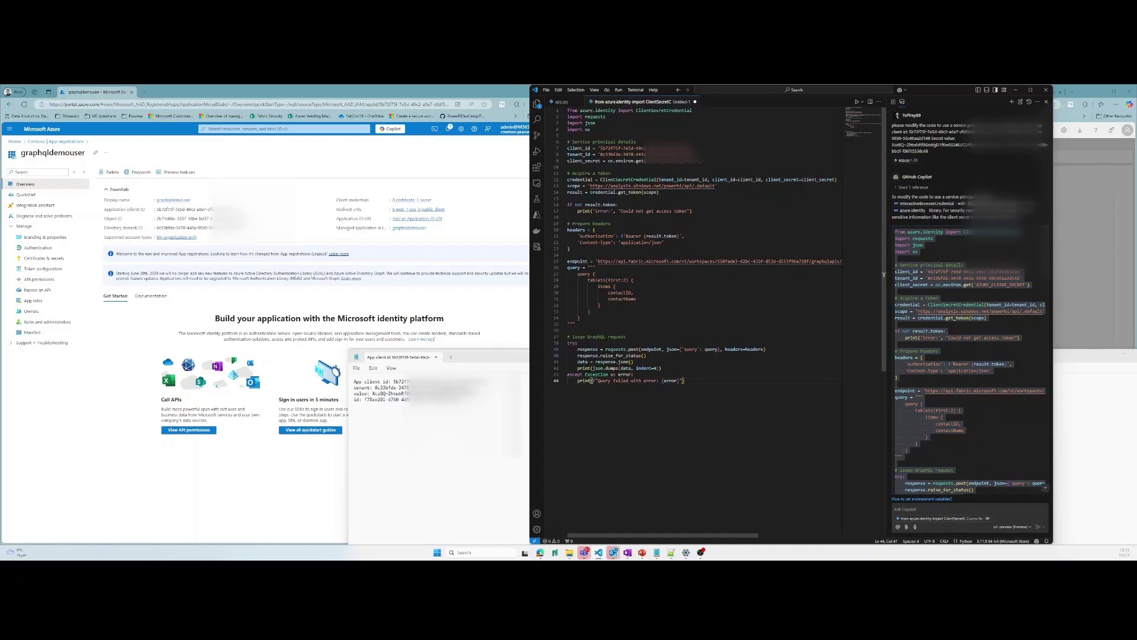
Add the hard-coded client_secret line below line 9 and comment out the environment-variable lookup.
{"action": "scroll", "coordinate": [1025, 450], "scroll_direction": "down", "scroll_amount": 5}
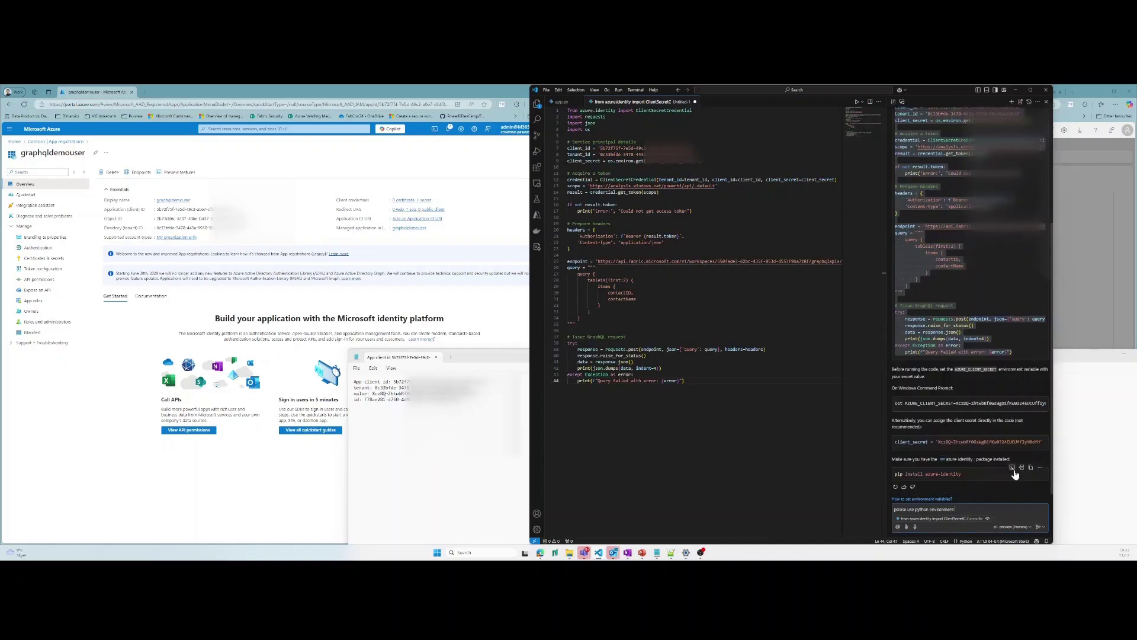
{"action": "left_click_drag", "start_coordinate": [1041, 441], "coordinate": [895, 442]}
{"action": "left_click", "coordinate": [652, 161]}
{"action": "key", "text": "Return"}
{"action": "key", "text": "ctrl+v"}
{"action": "key", "text": "ctrl+slash"}
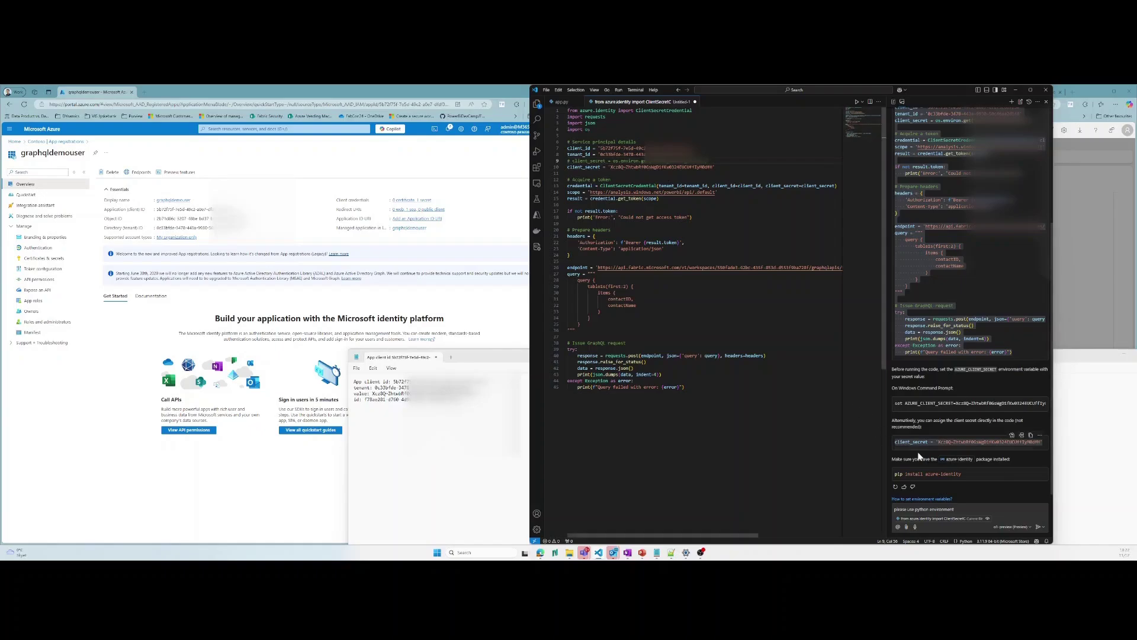
Copy the pip install azure-identity command and open a new terminal.
{"action": "left_click_drag", "start_coordinate": [962, 474], "coordinate": [917, 474]}
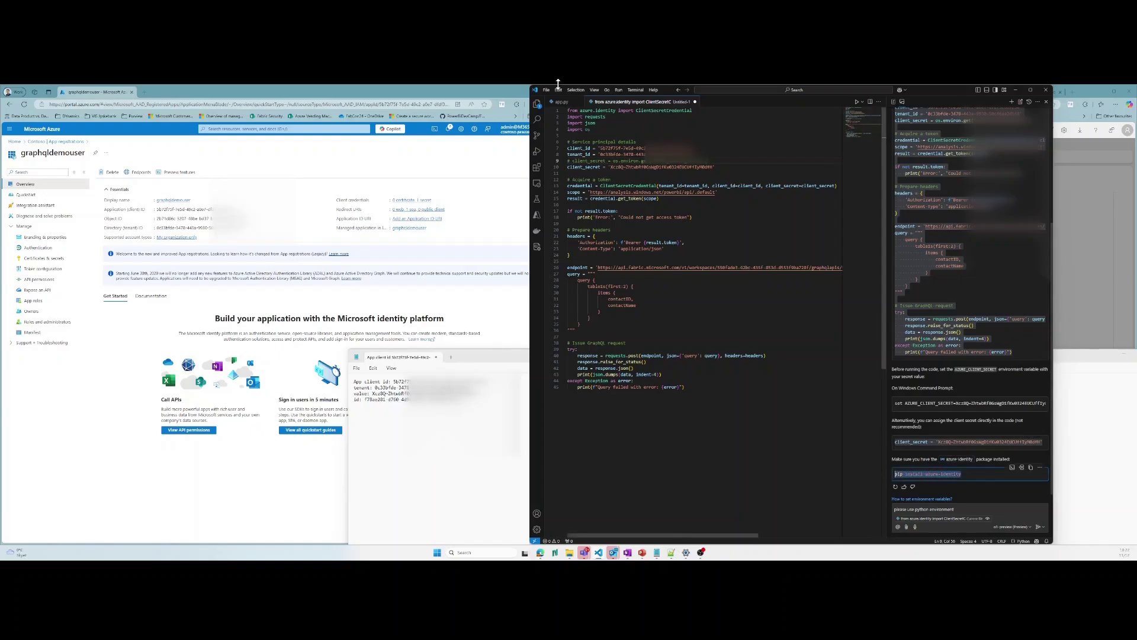
{"action": "left_click", "coordinate": [635, 90]}
{"action": "left_click", "coordinate": [643, 100]}
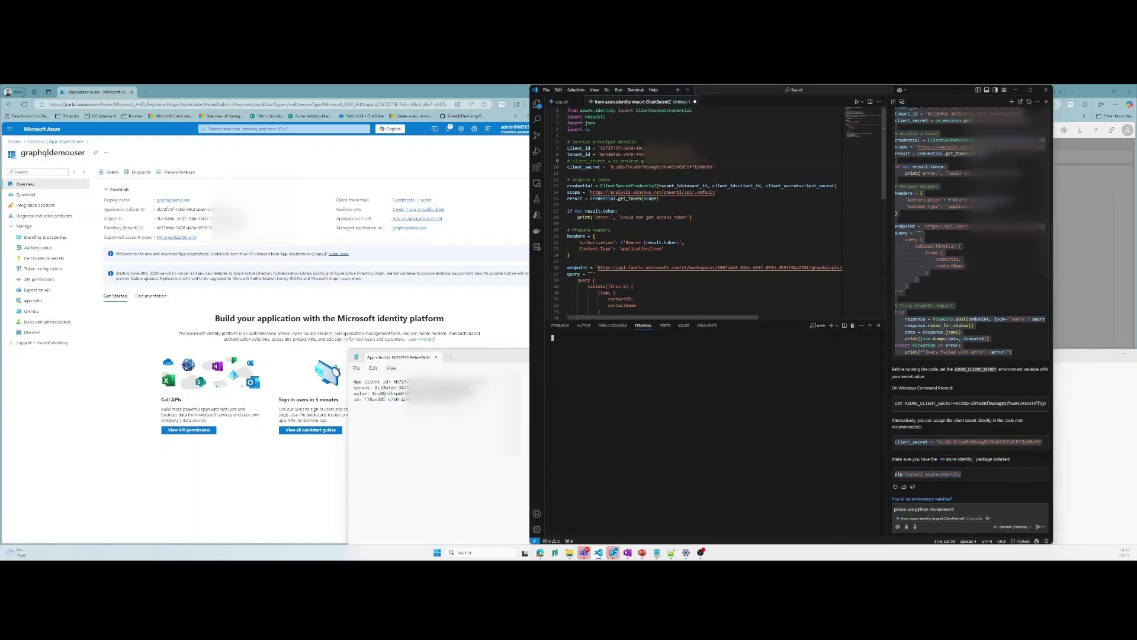
Install azure-identity, then run app.py to print both contacts' IDs and names as JSON.
{"action": "key", "text": "ctrl+v"}
{"action": "key", "text": "Return"}
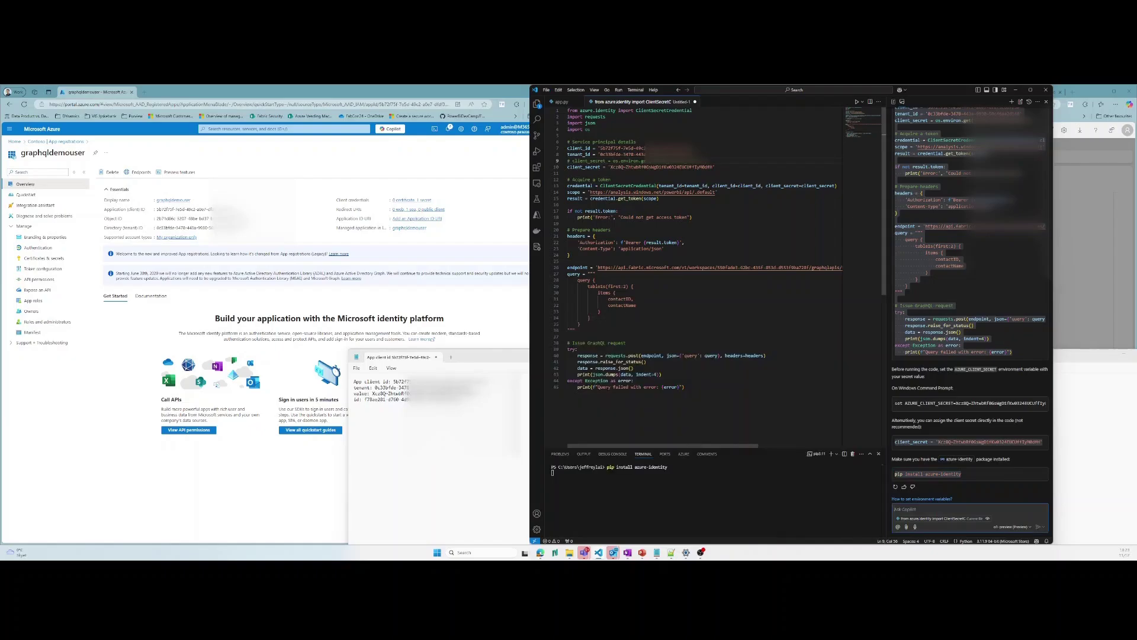
{"action": "key", "text": "ctrl+Tab"}
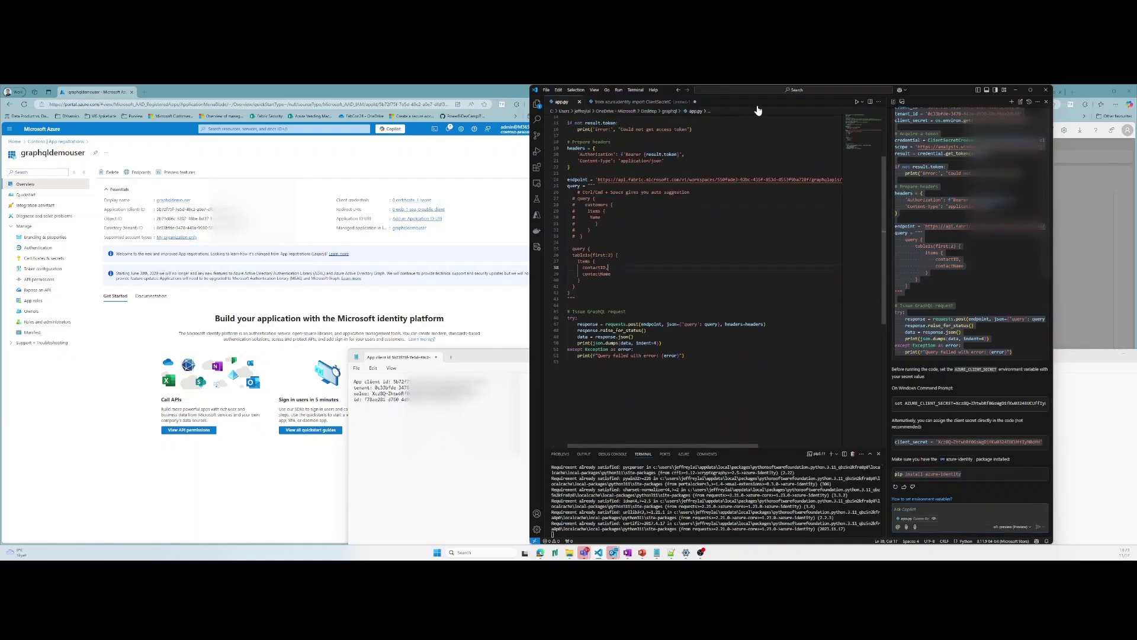
{"action": "left_click", "coordinate": [857, 102]}
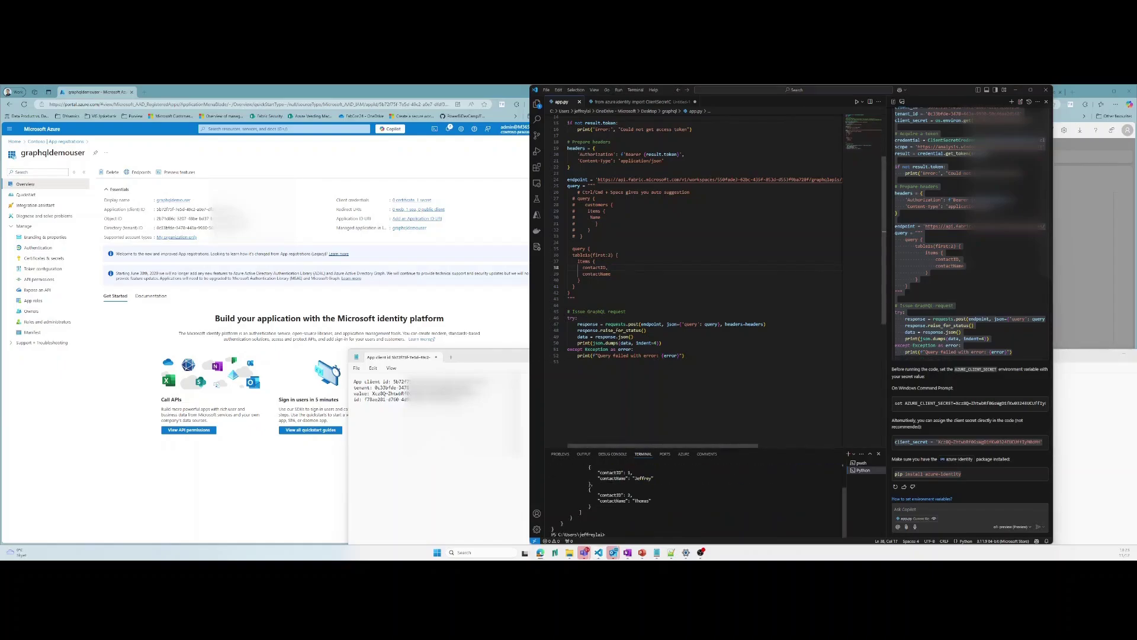
{"action": "left_click_drag", "start_coordinate": [747, 449], "coordinate": [745, 385]}
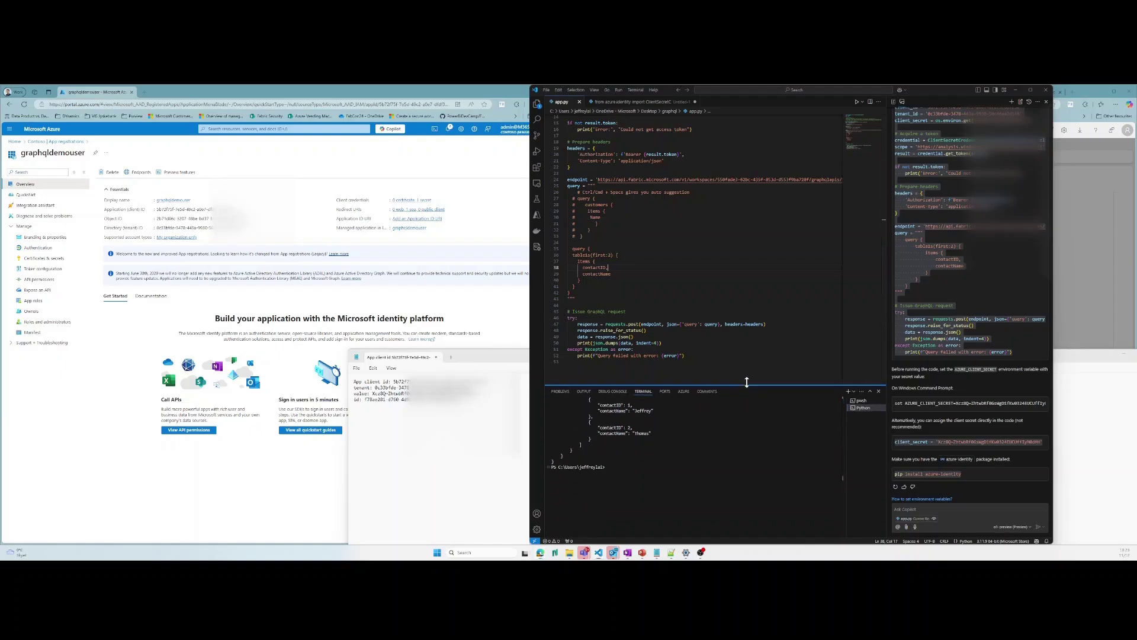
{"action": "left_click", "coordinate": [645, 102]}
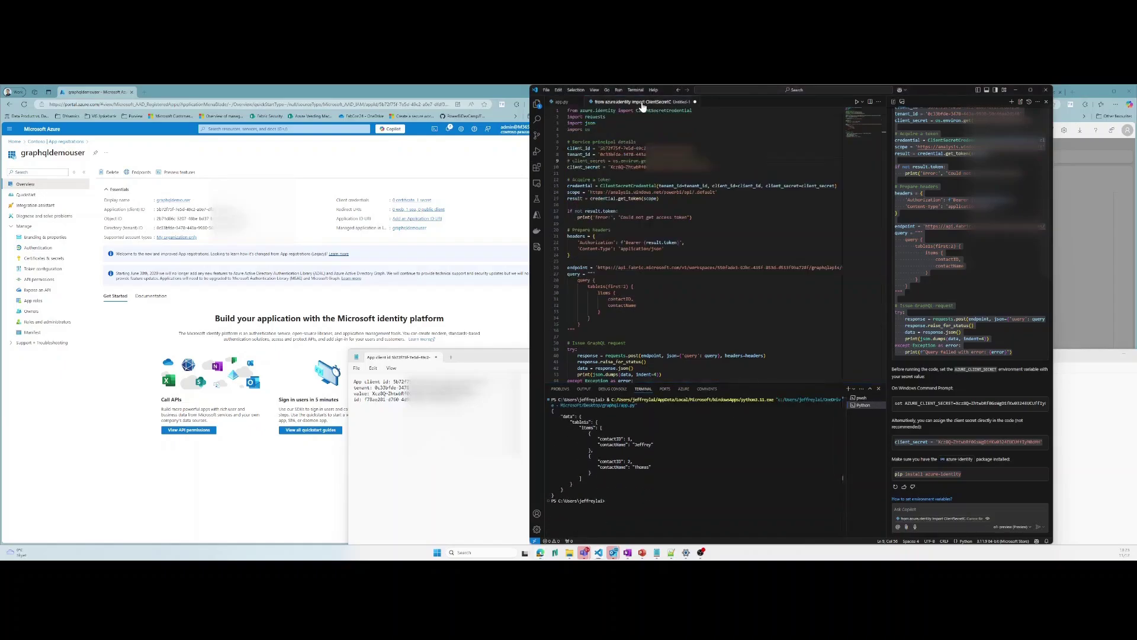
Save the untitled service-principal script as app2.py in the graphql folder and run it.
{"action": "left_click", "coordinate": [737, 236]}
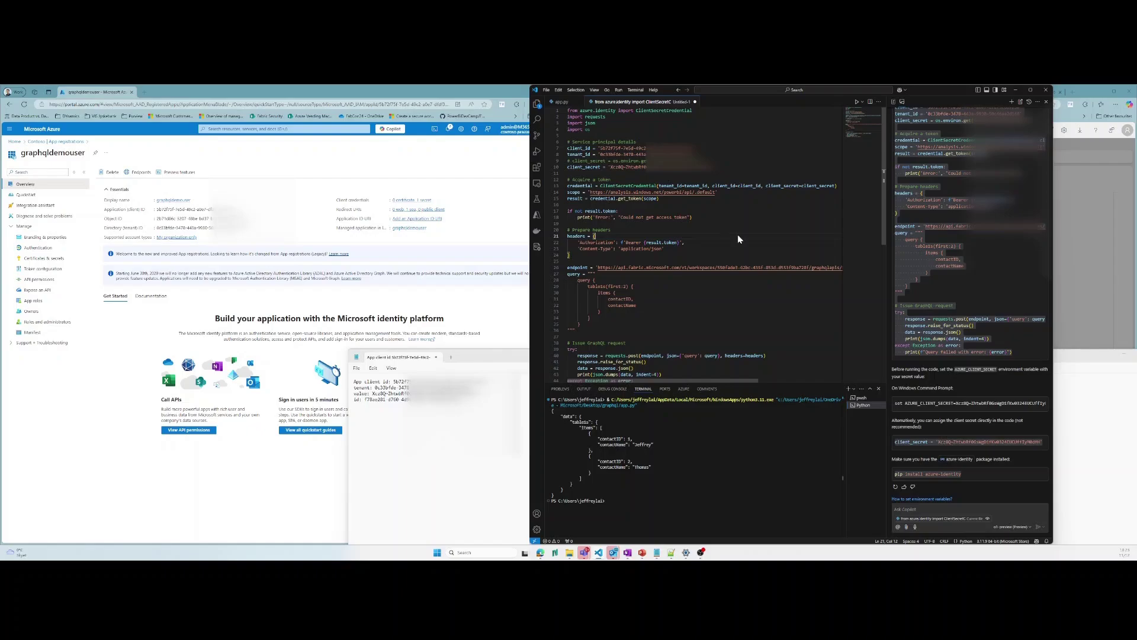
{"action": "key", "text": "ctrl+s"}
{"action": "type", "text": "app2"}
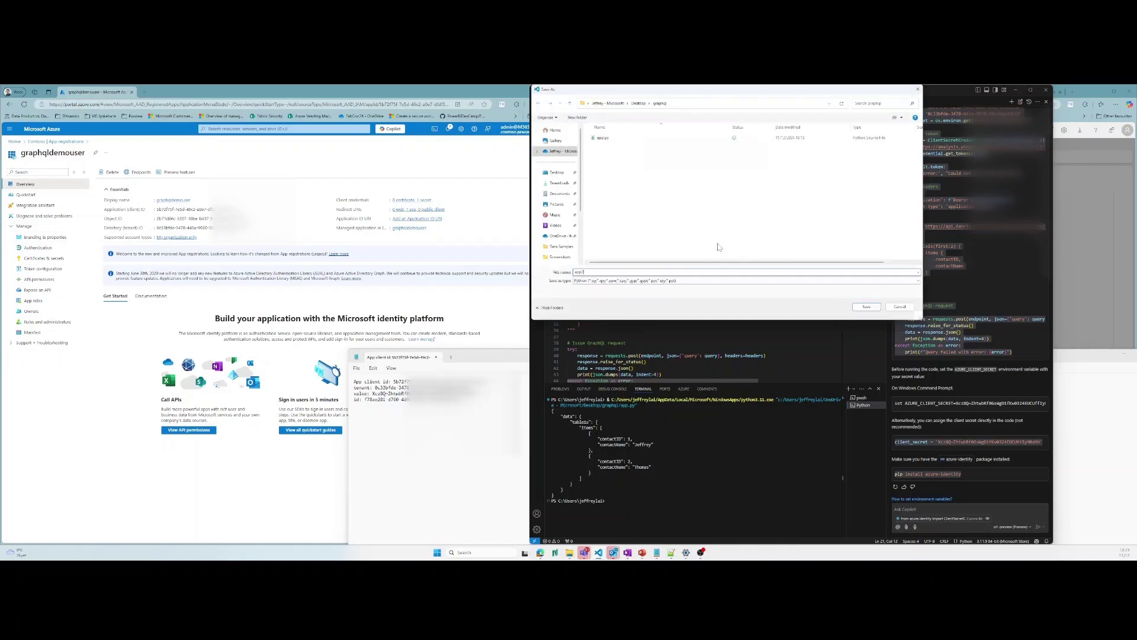
{"action": "key", "text": "Return"}
{"action": "left_click", "coordinate": [685, 193]}
{"action": "left_click", "coordinate": [857, 102]}
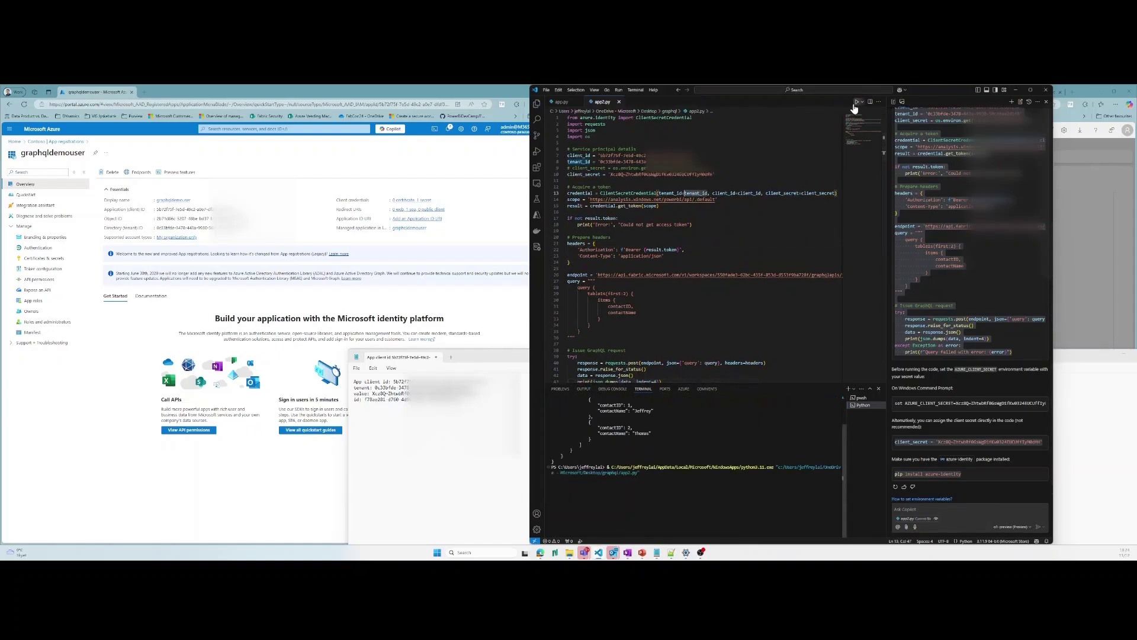